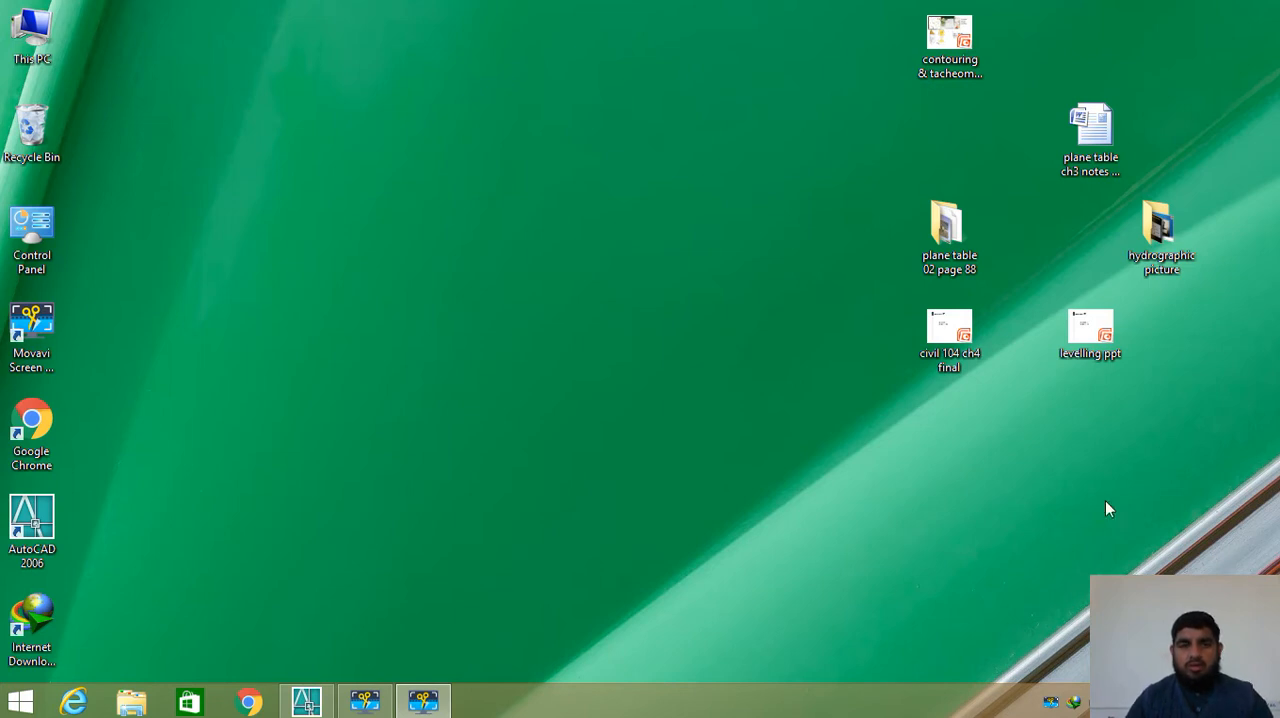
- Switch to AutoCAD 2006
click(305, 705)
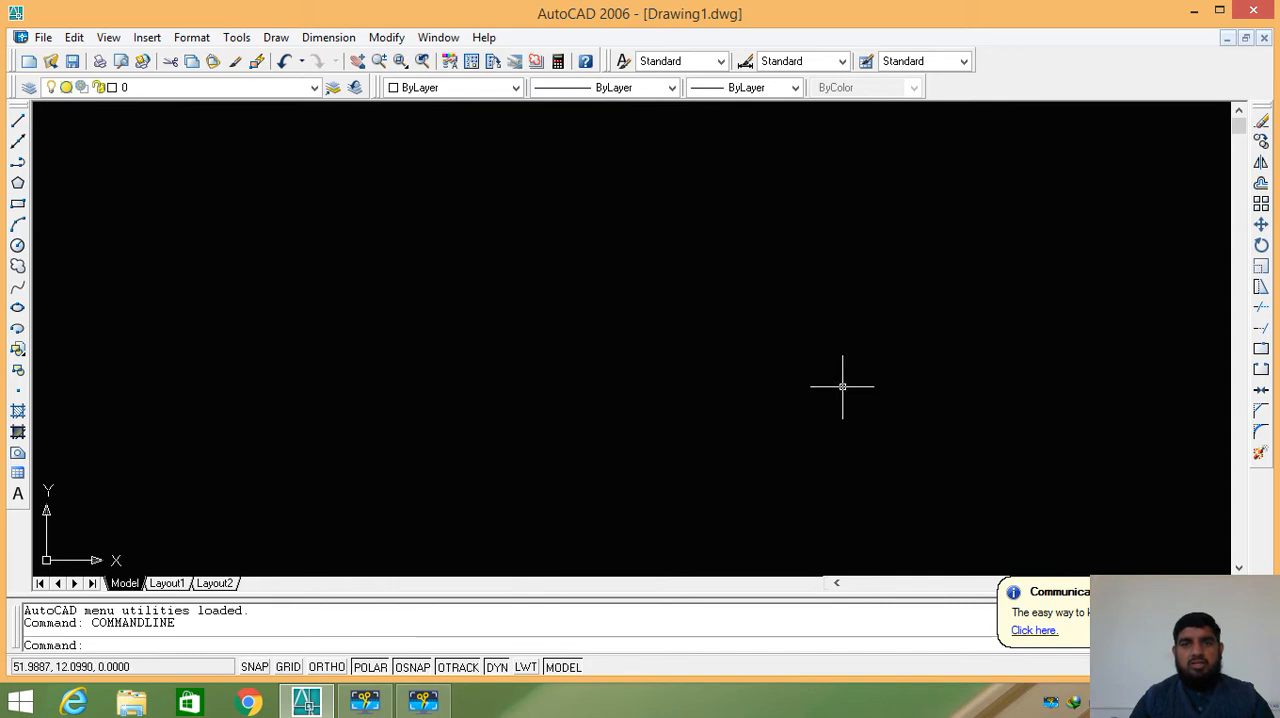
click(385, 40)
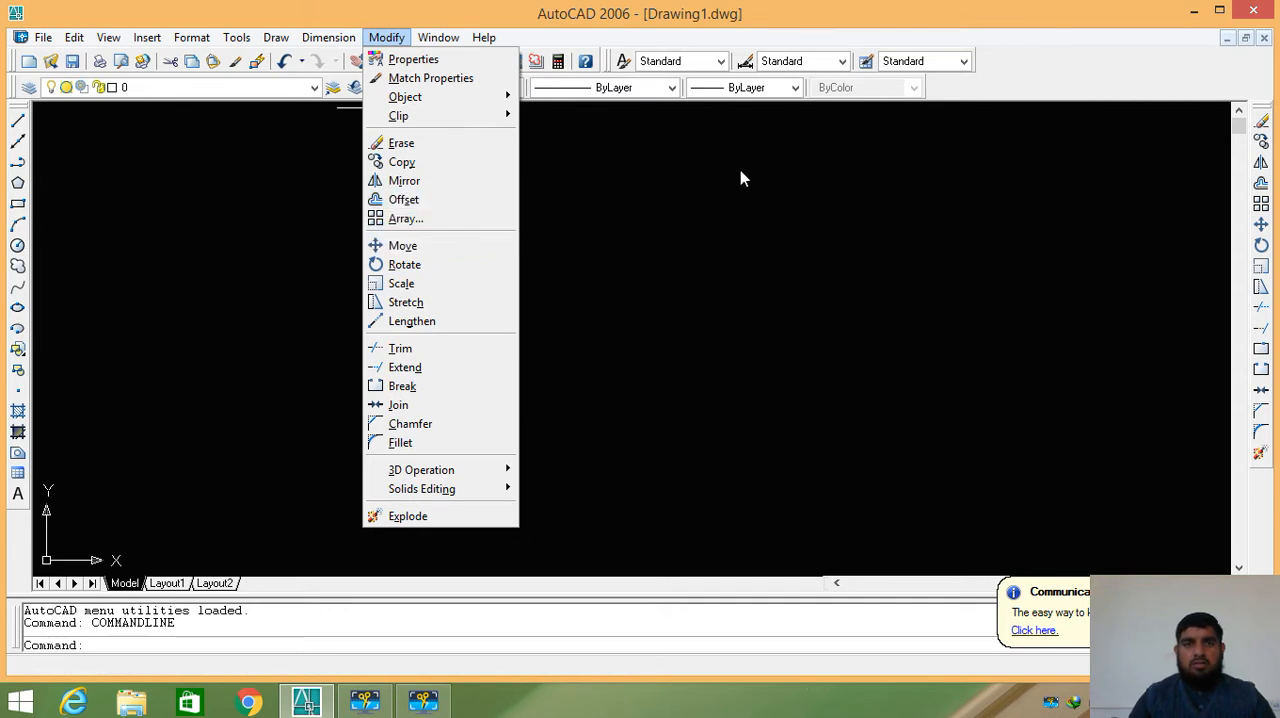
click(715, 186)
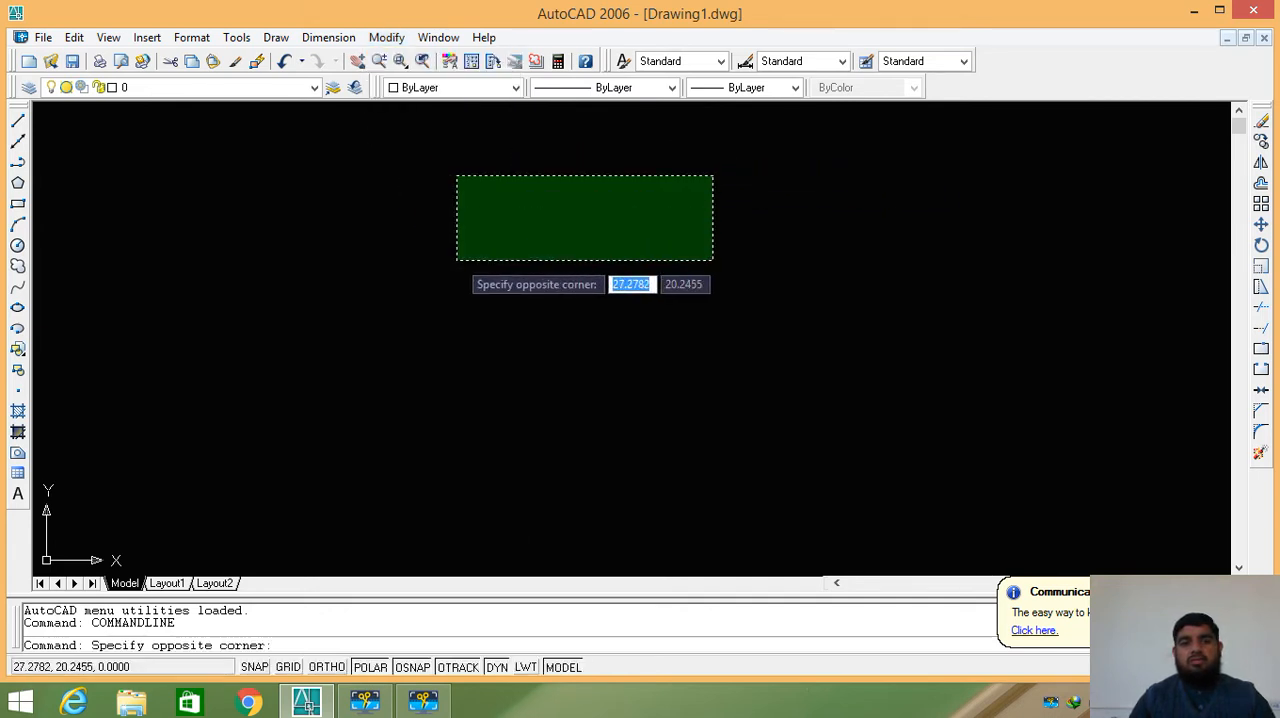
key(Escape)
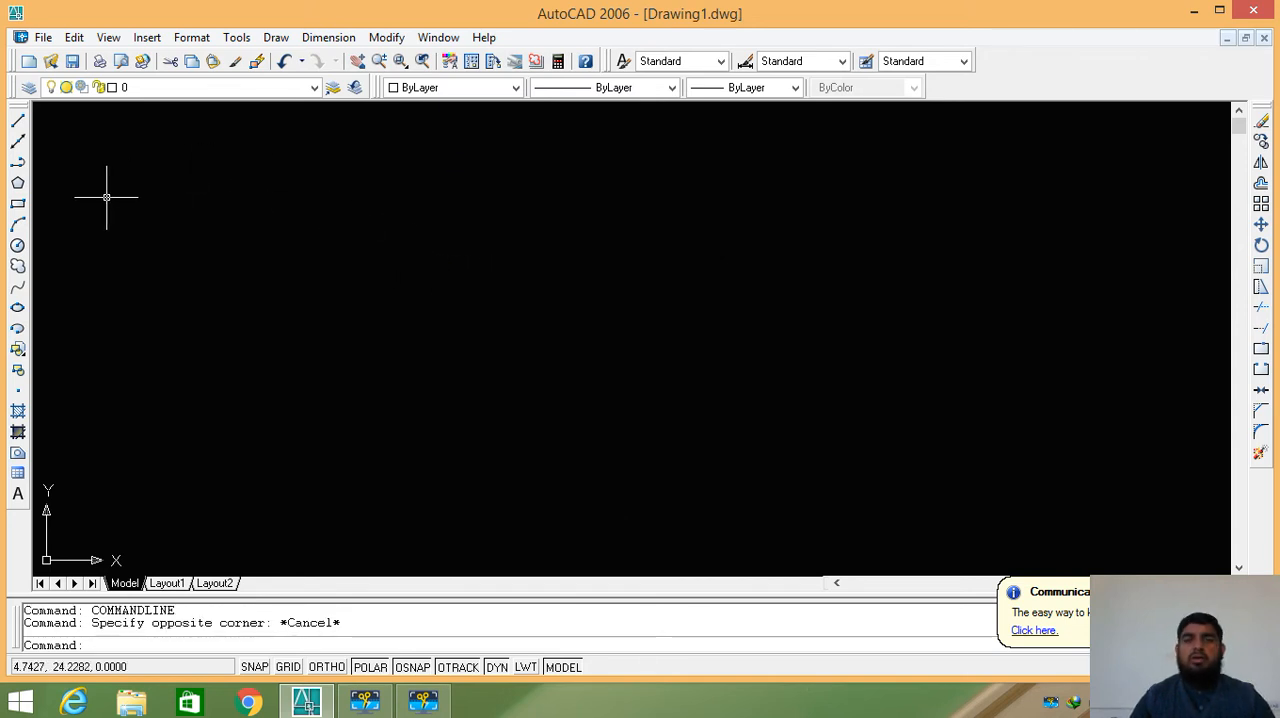
- Draw a closed inverted-T outline with lines: base about 16.9 wide and 5.9 high, upper block about 5.7 wide and 3.5 high
click(18, 121)
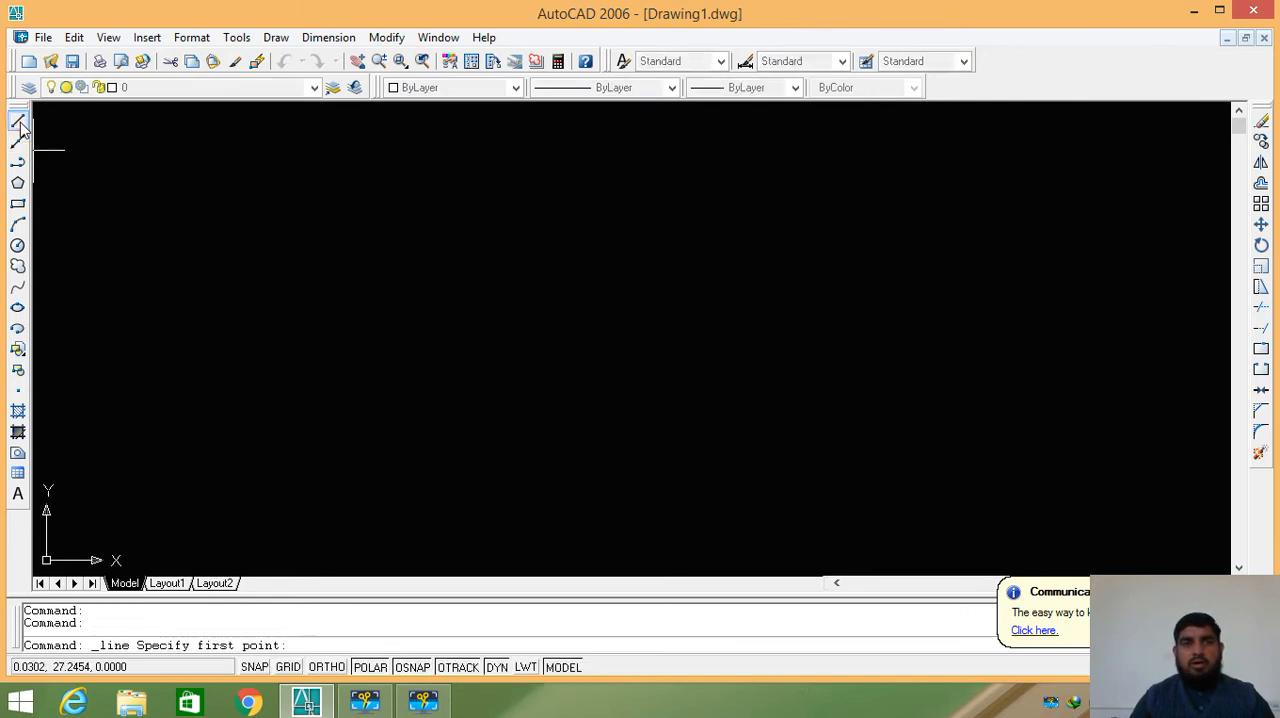
click(264, 456)
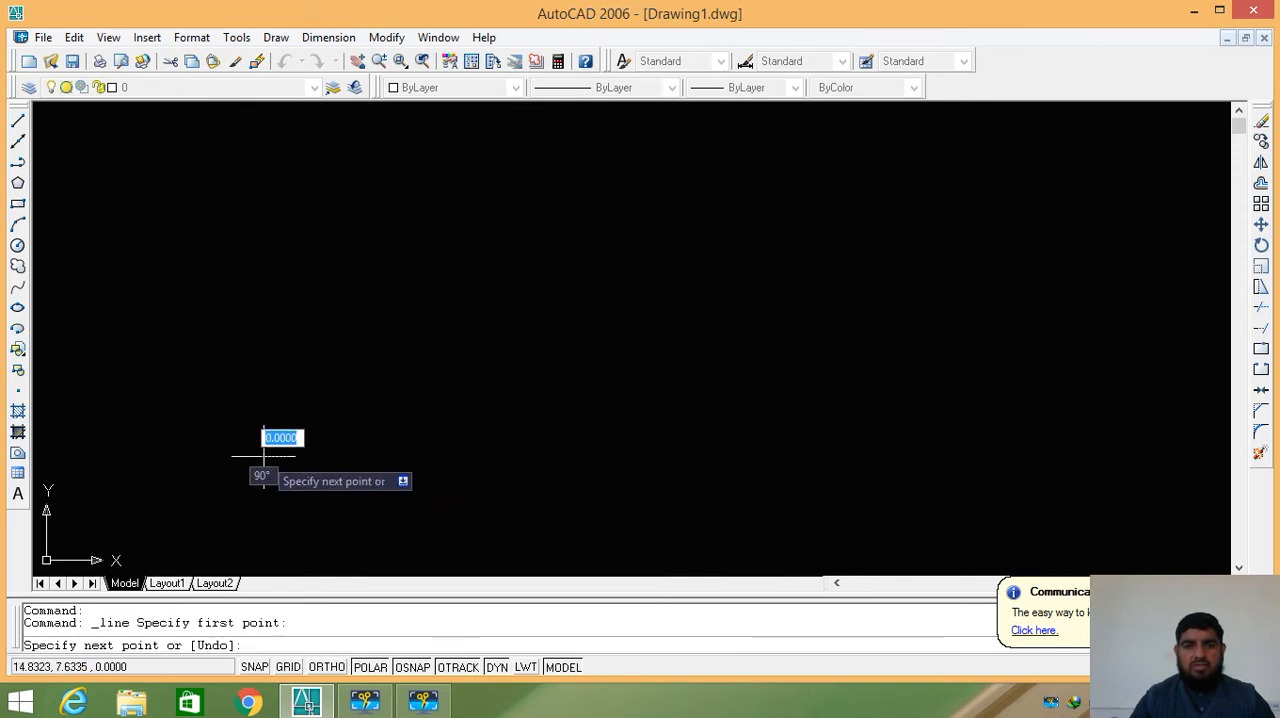
click(264, 369)
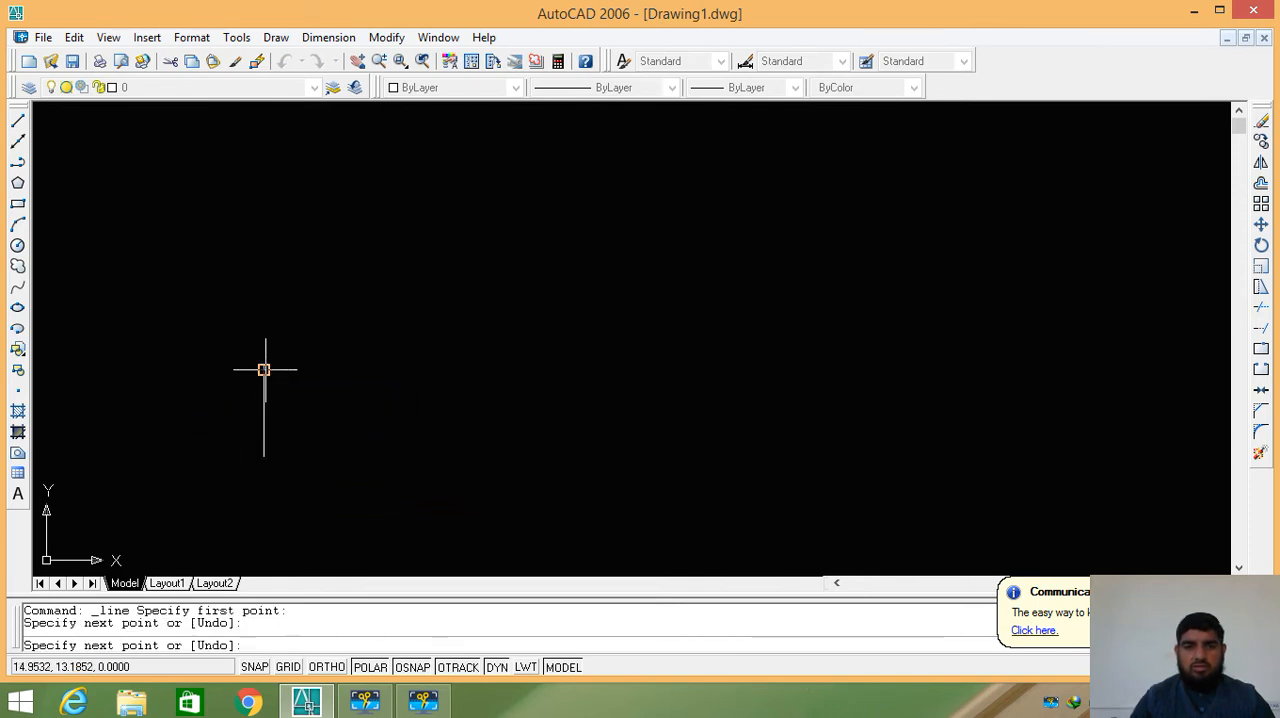
click(356, 369)
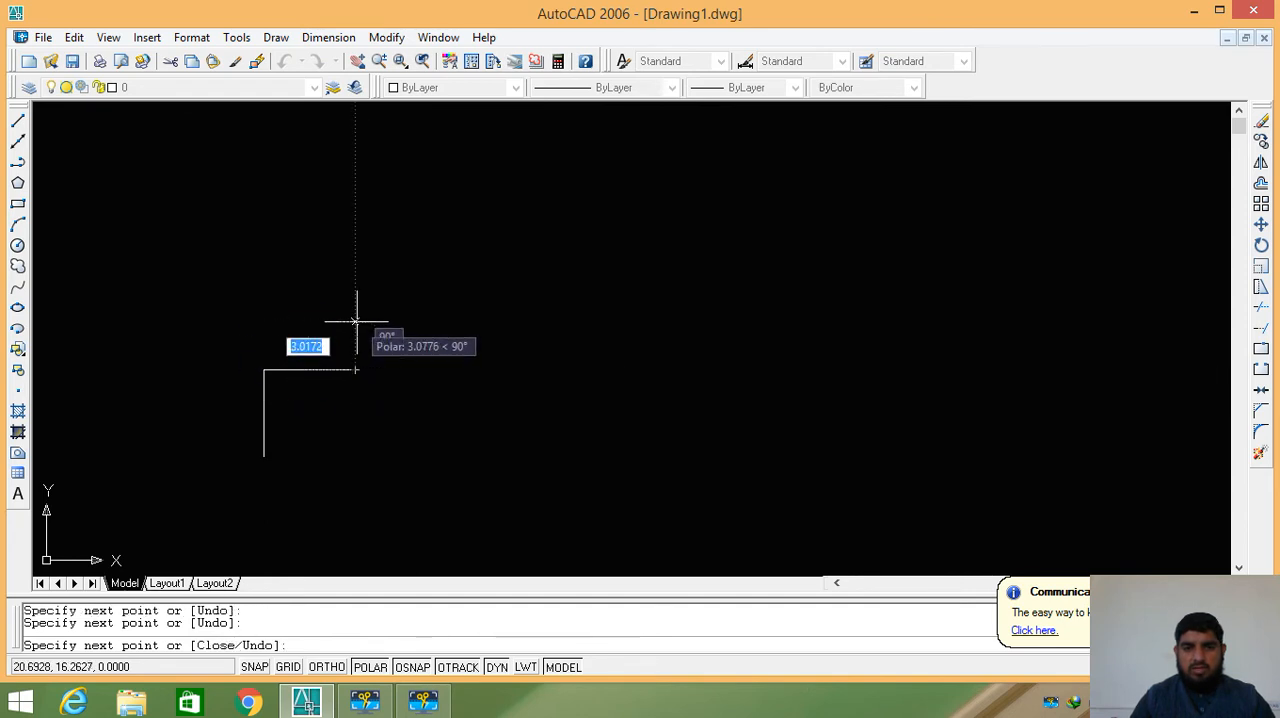
click(356, 315)
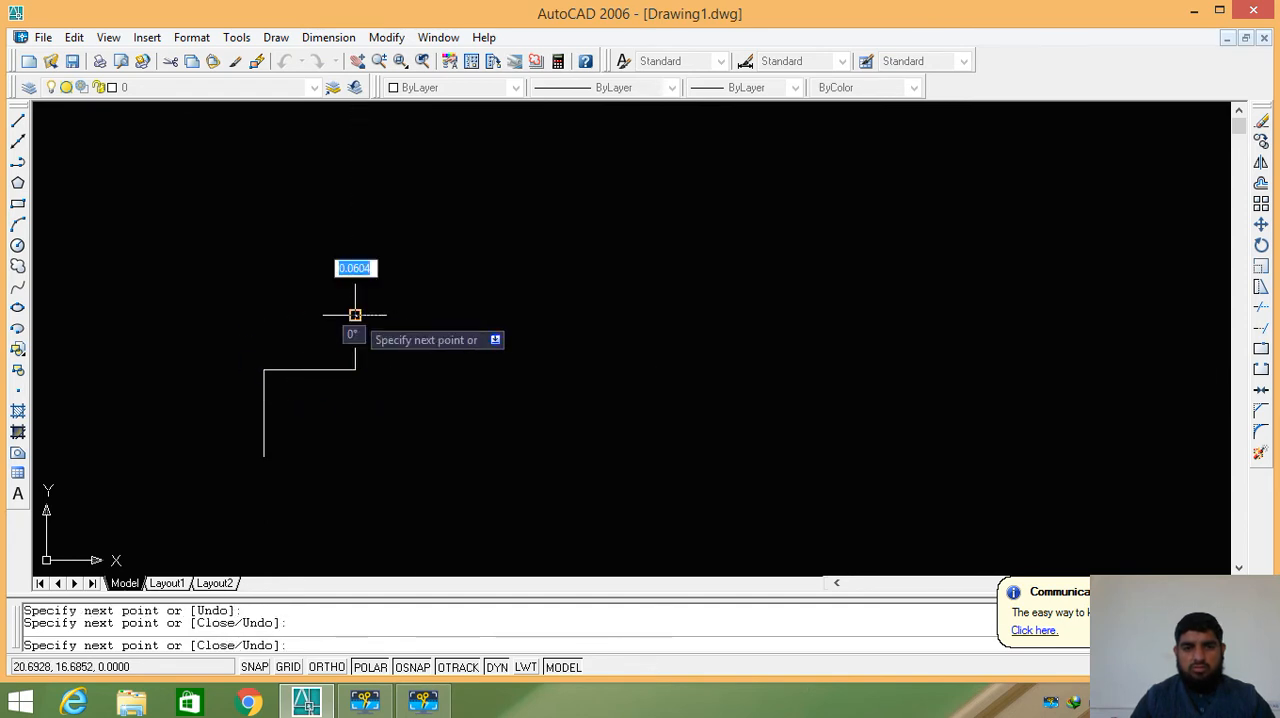
click(444, 315)
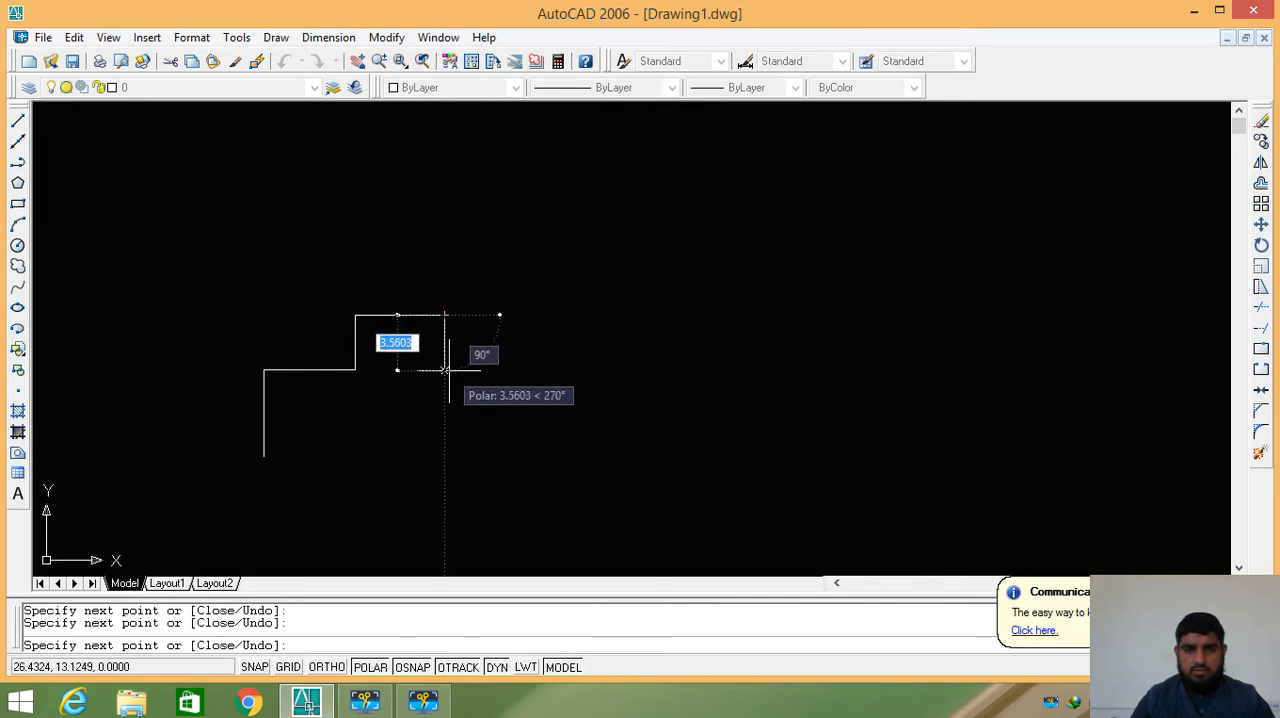
click(444, 369)
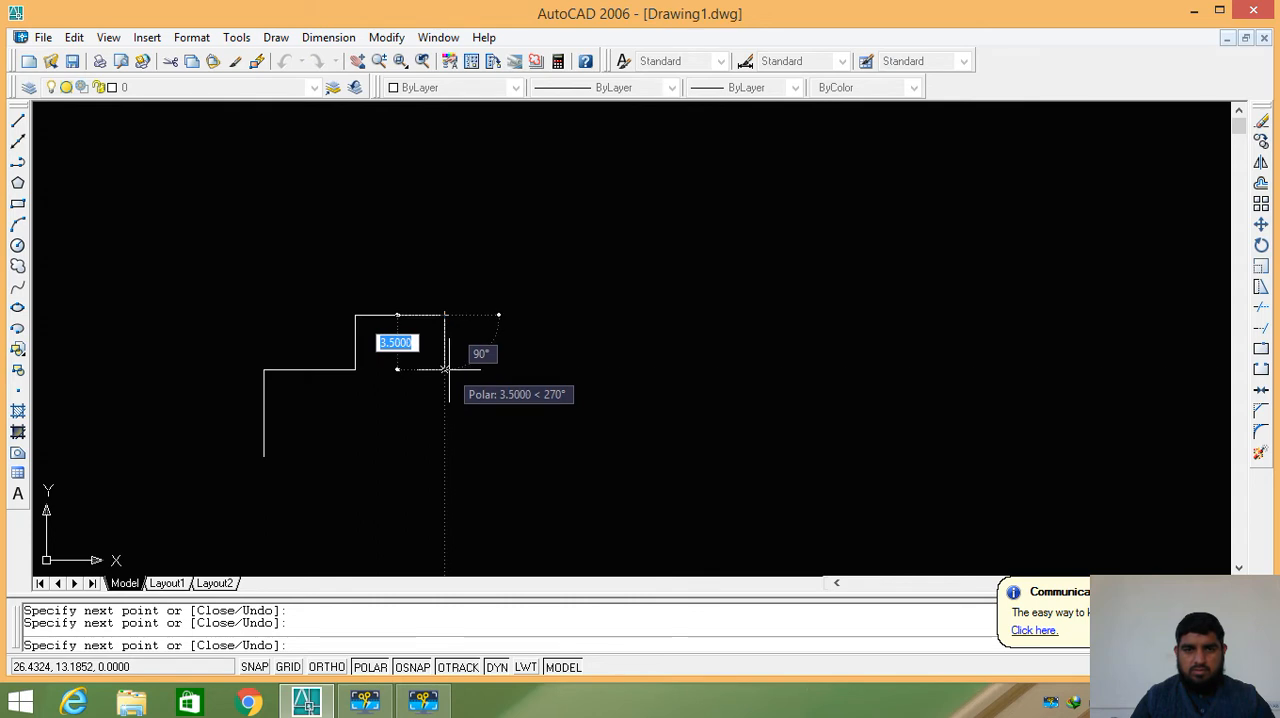
click(526, 370)
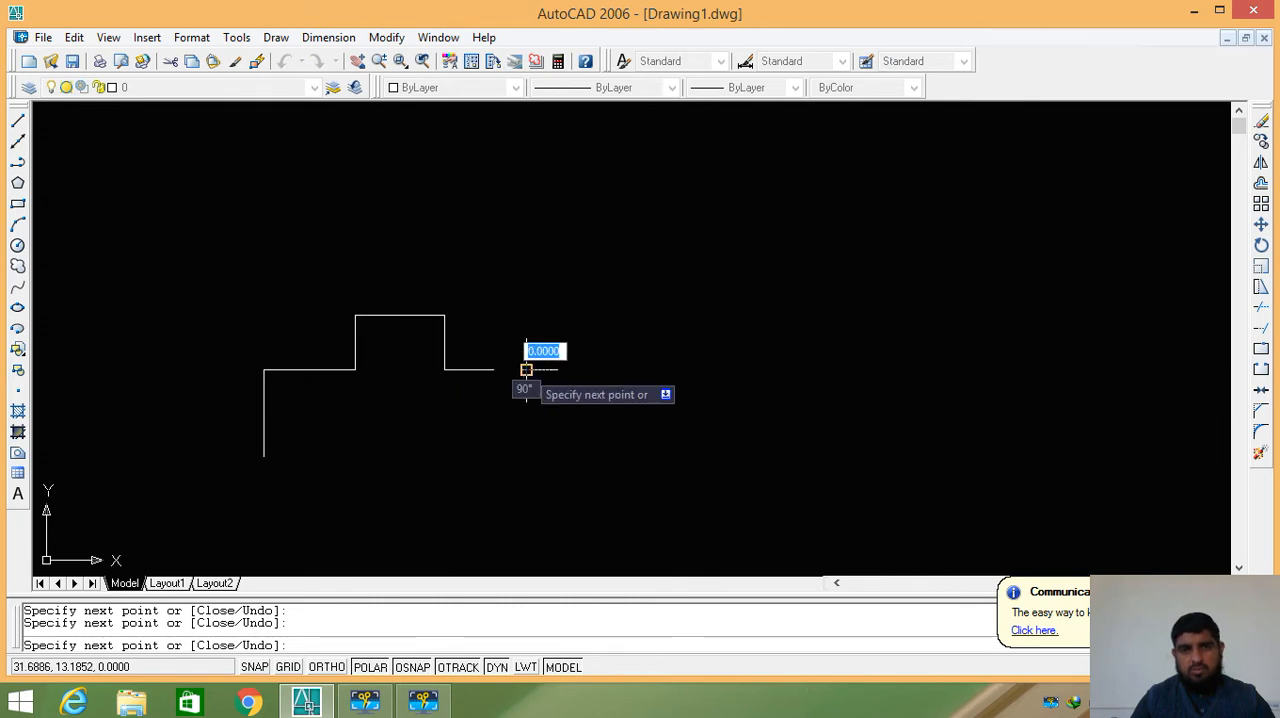
click(526, 461)
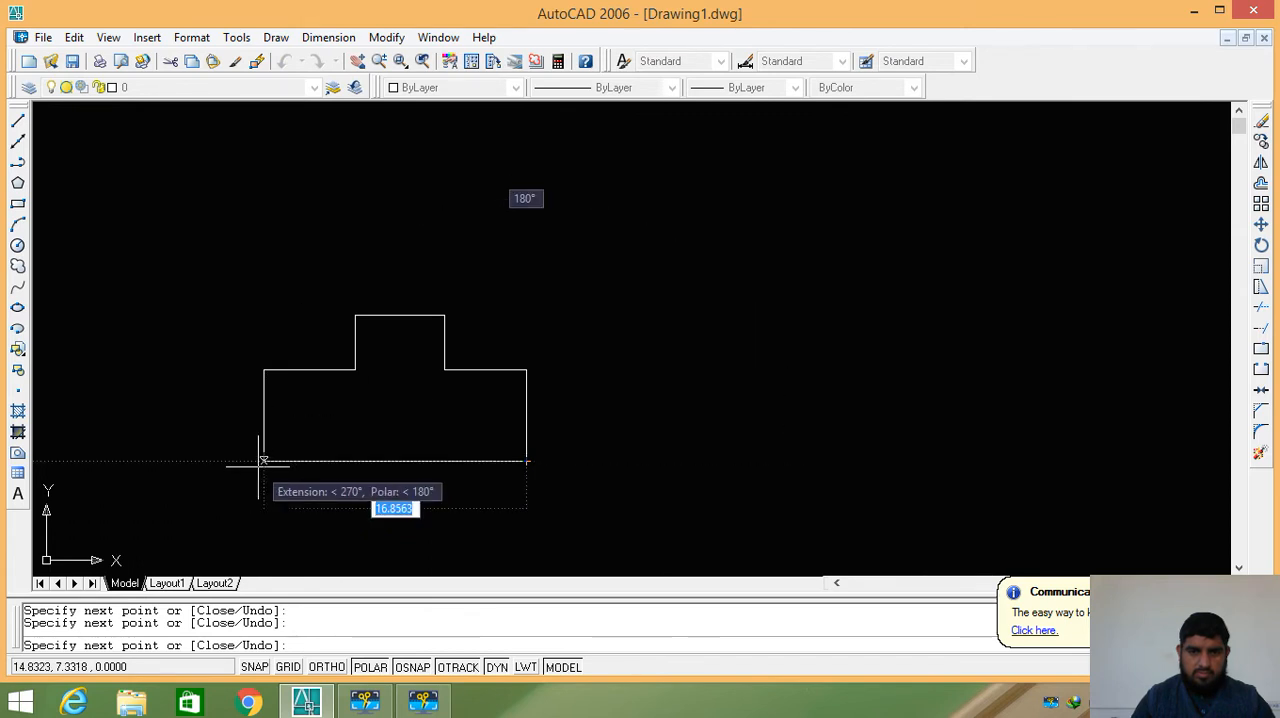
click(263, 462)
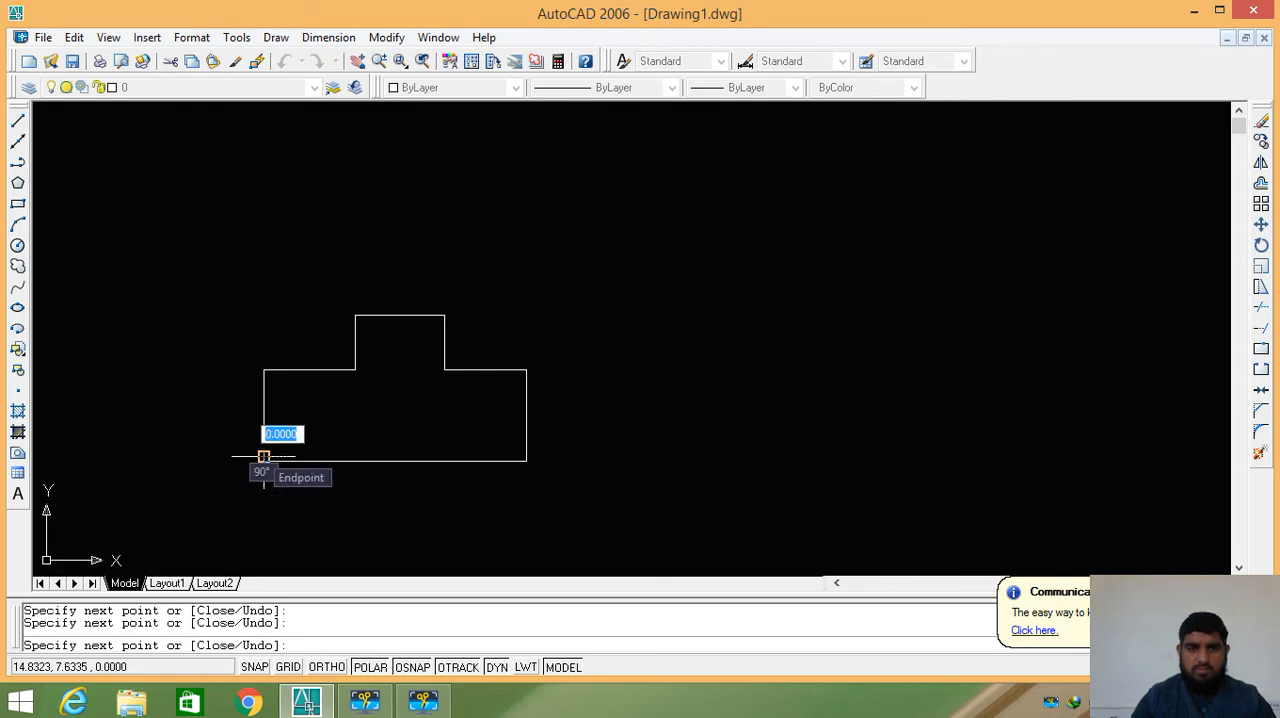
click(263, 452)
key(Return)
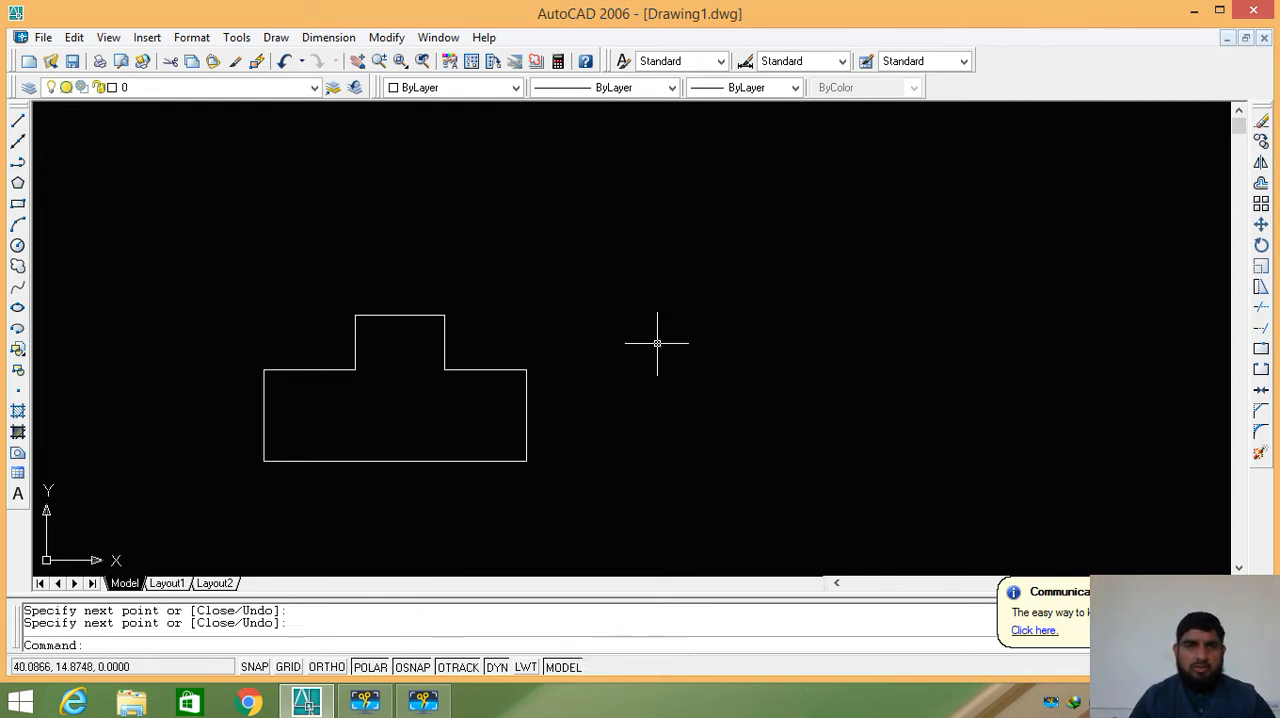
- Copy the whole outline from its lower-right corner three times: about 22.7 units to the right, above that copy, and above the original
click(387, 38)
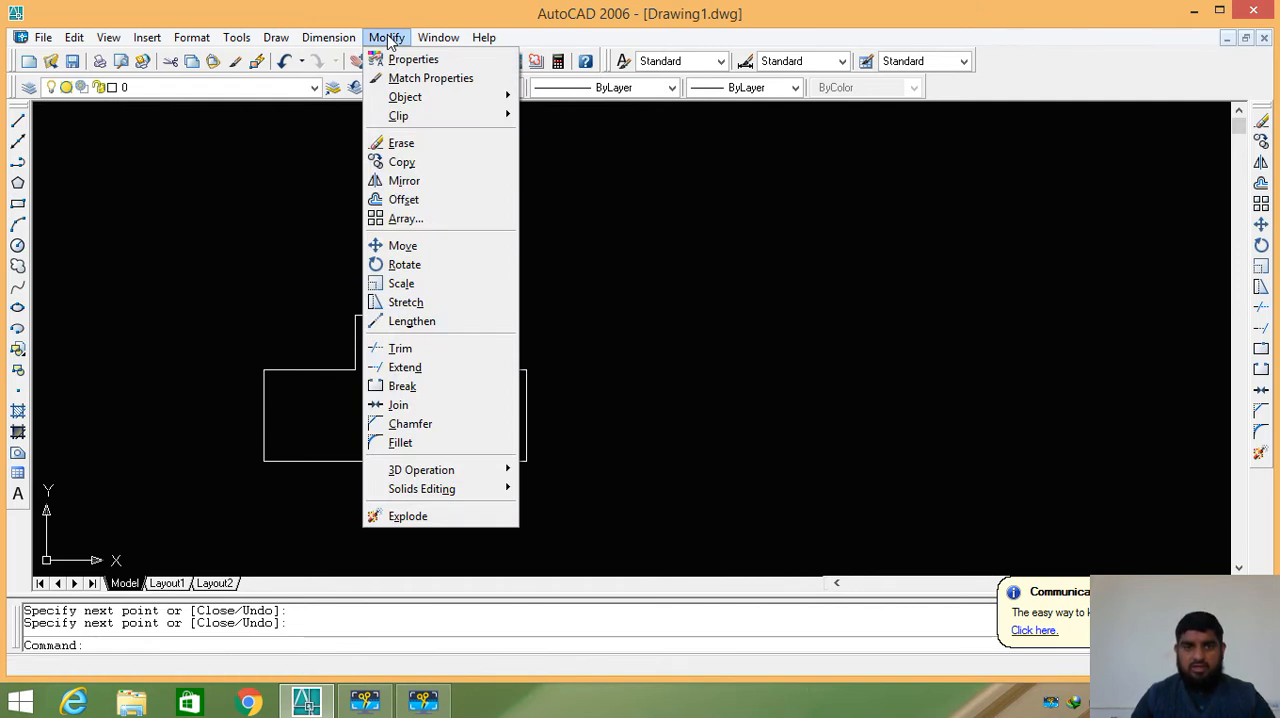
click(441, 168)
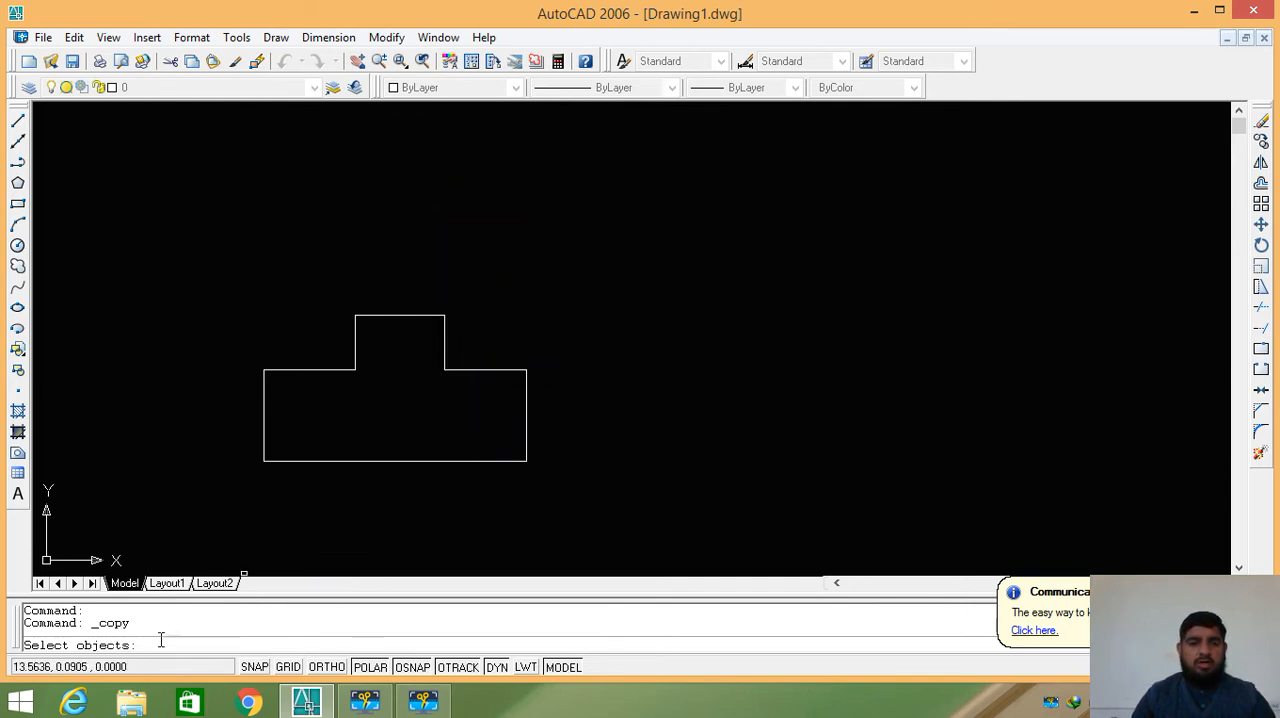
click(565, 319)
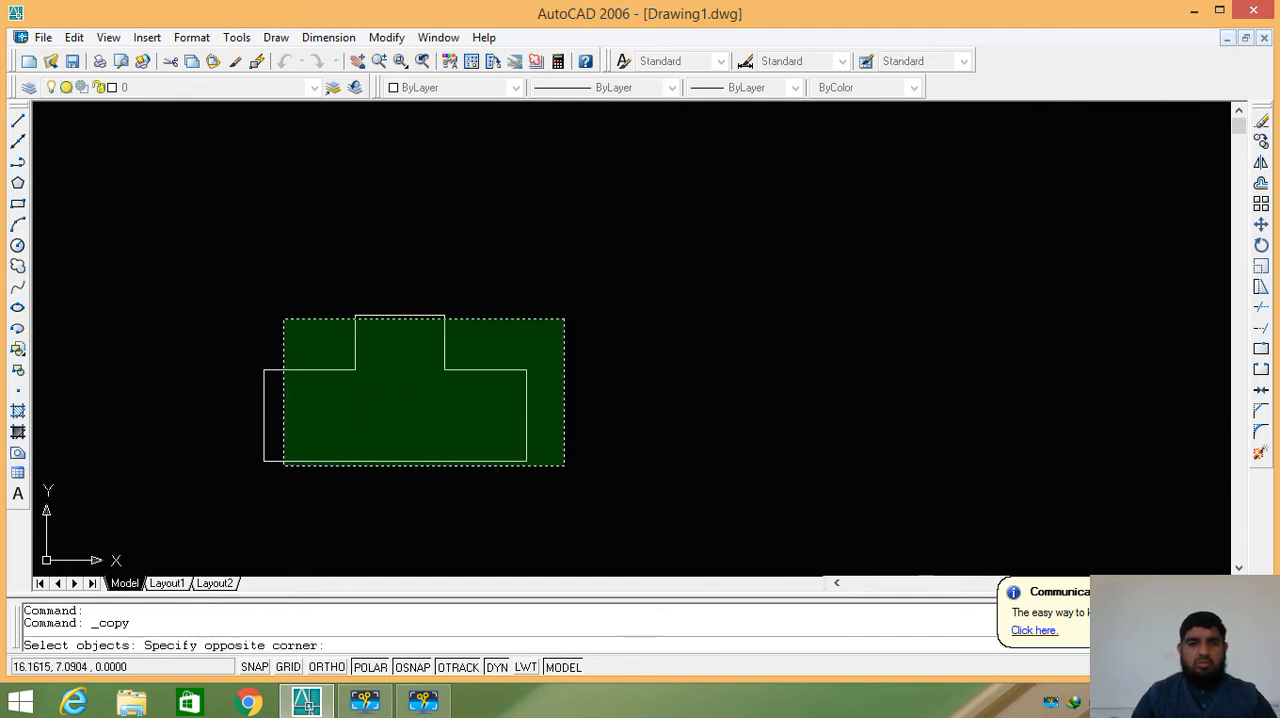
click(239, 476)
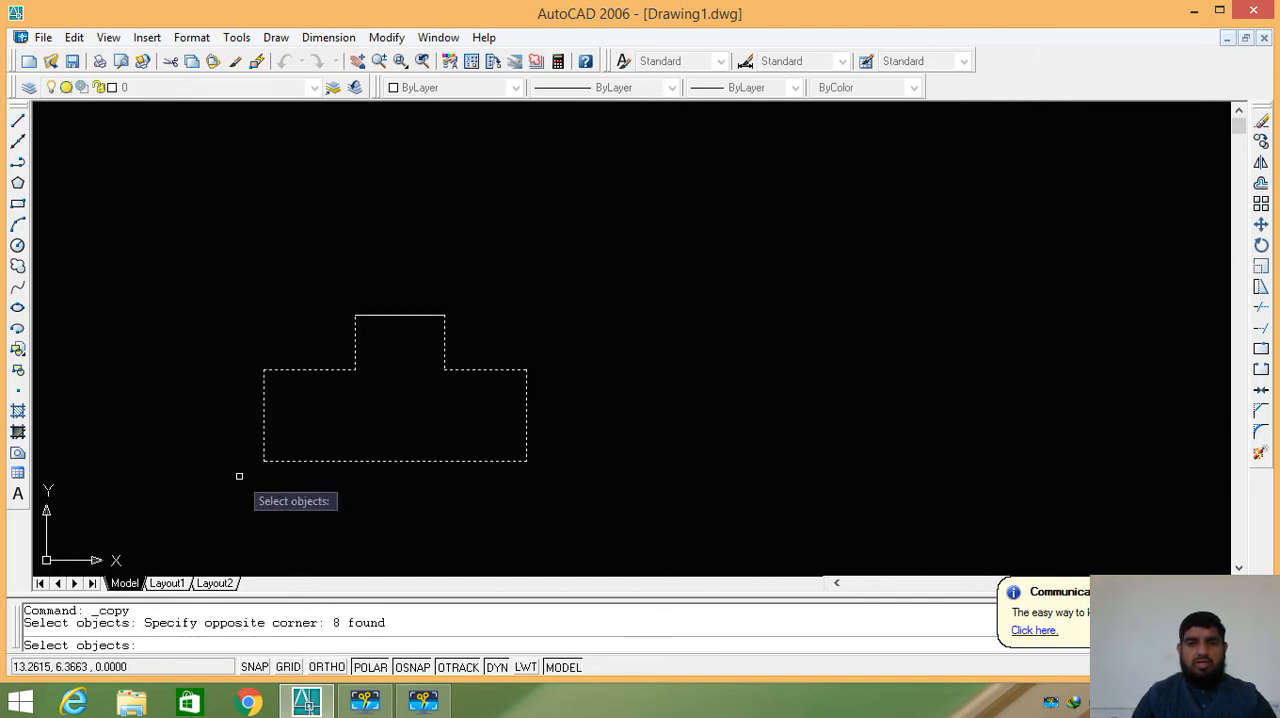
click(399, 317)
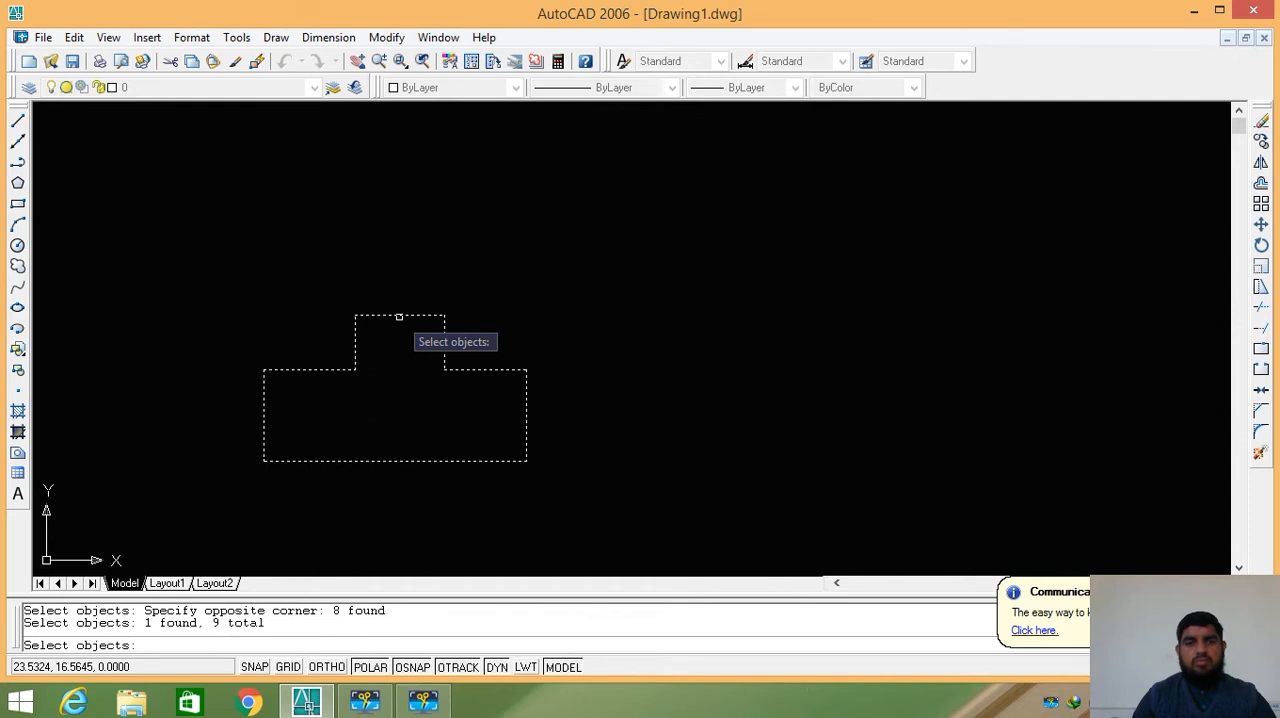
key(Return)
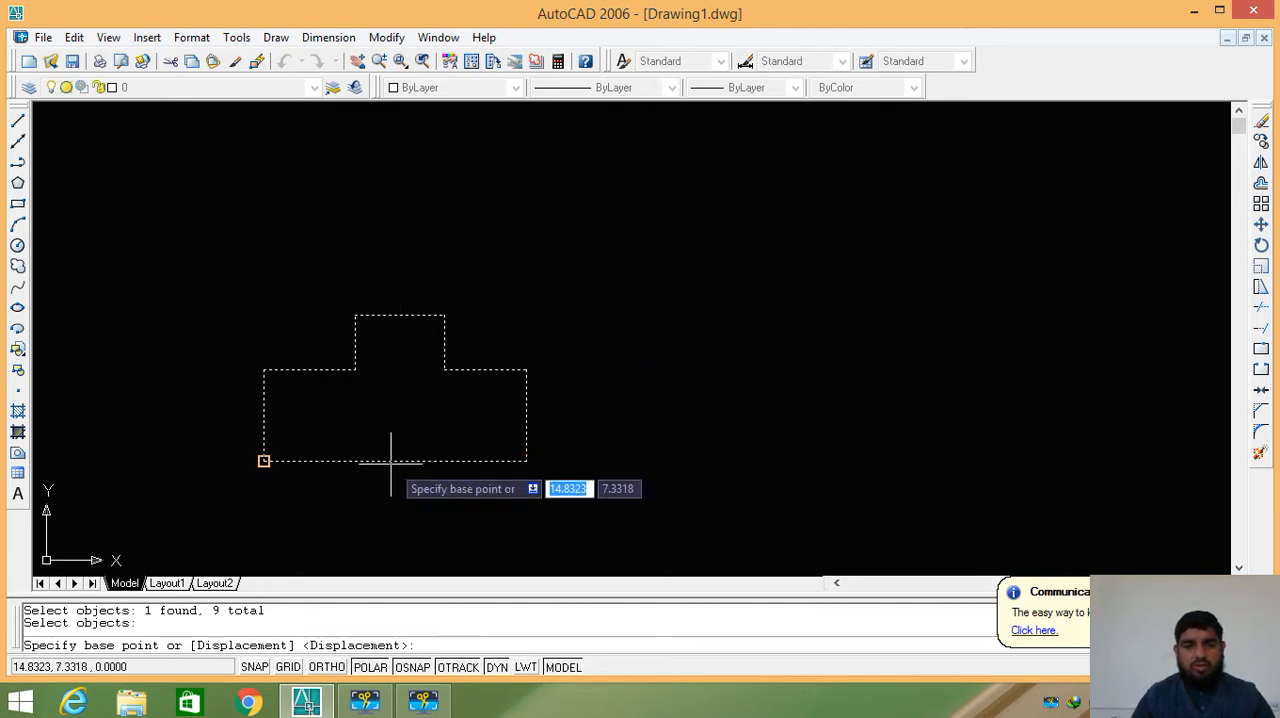
click(526, 461)
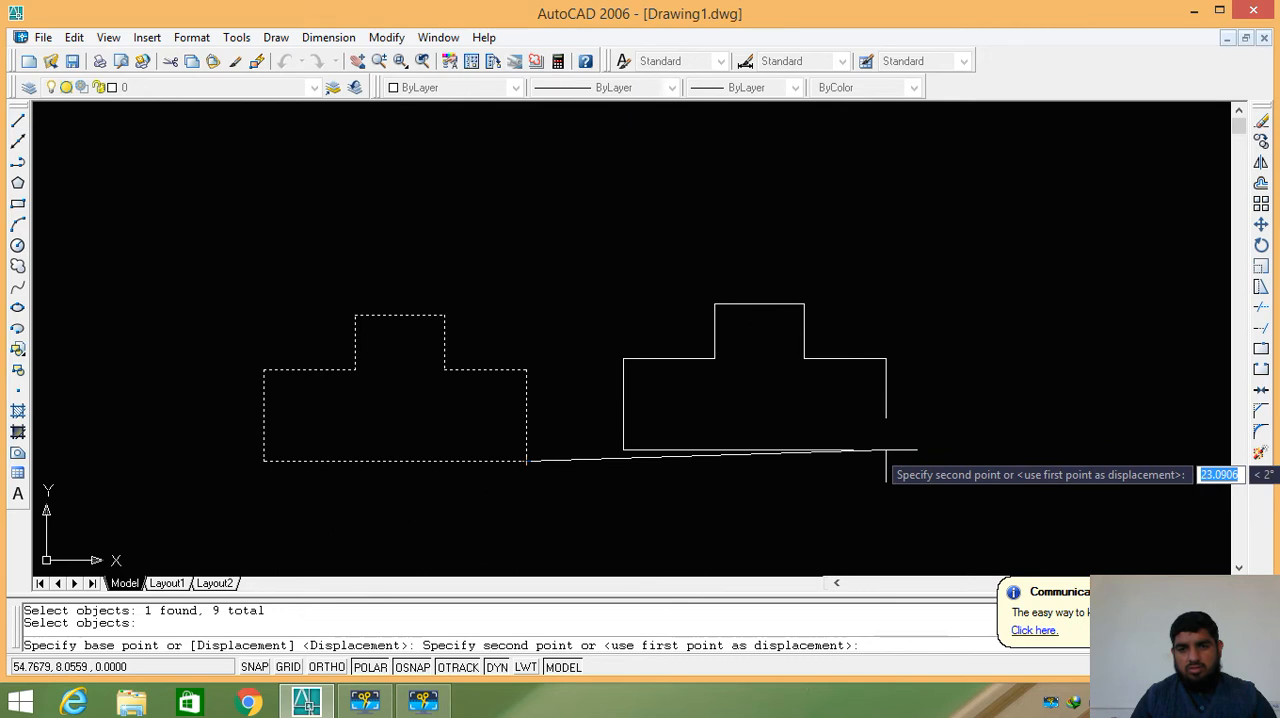
click(880, 461)
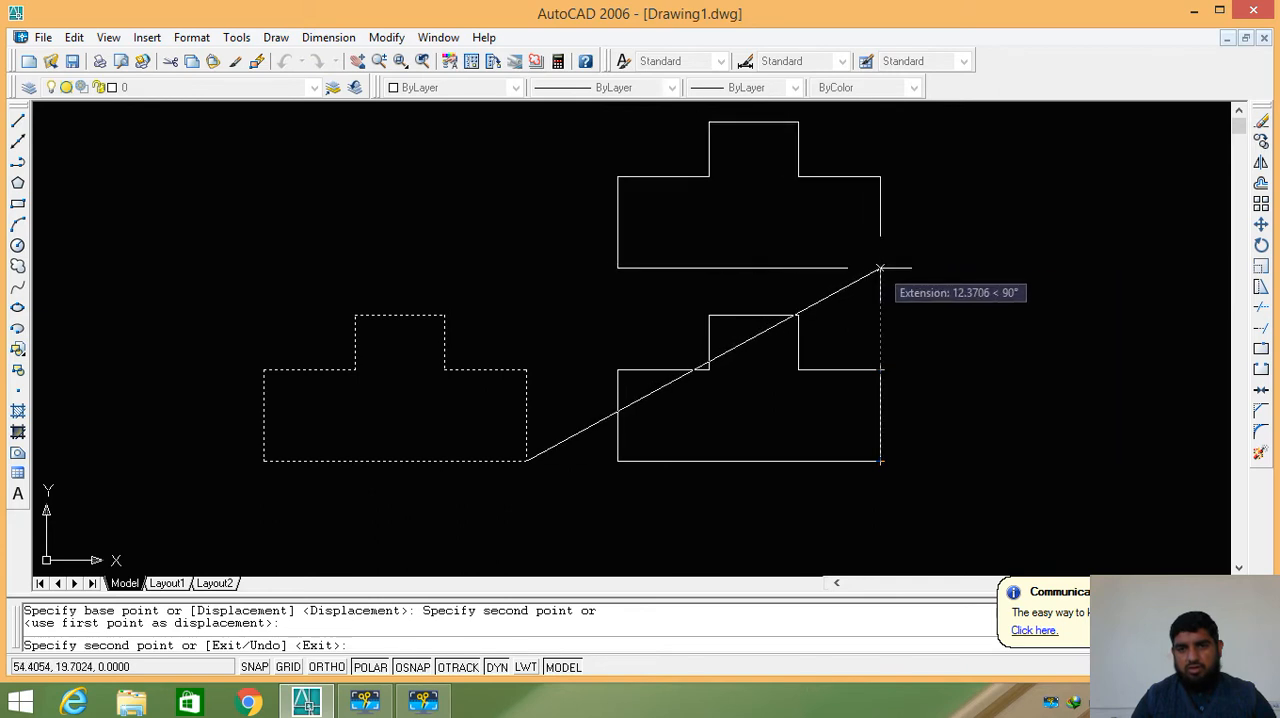
click(880, 266)
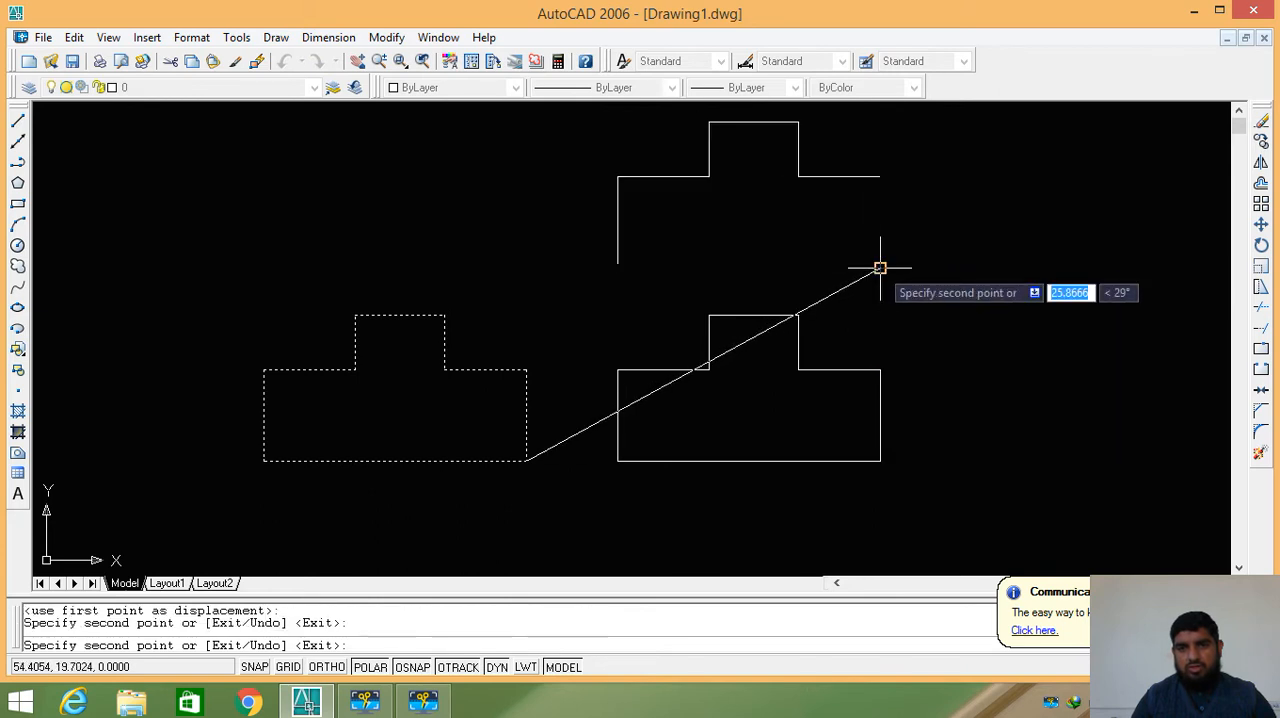
click(515, 257)
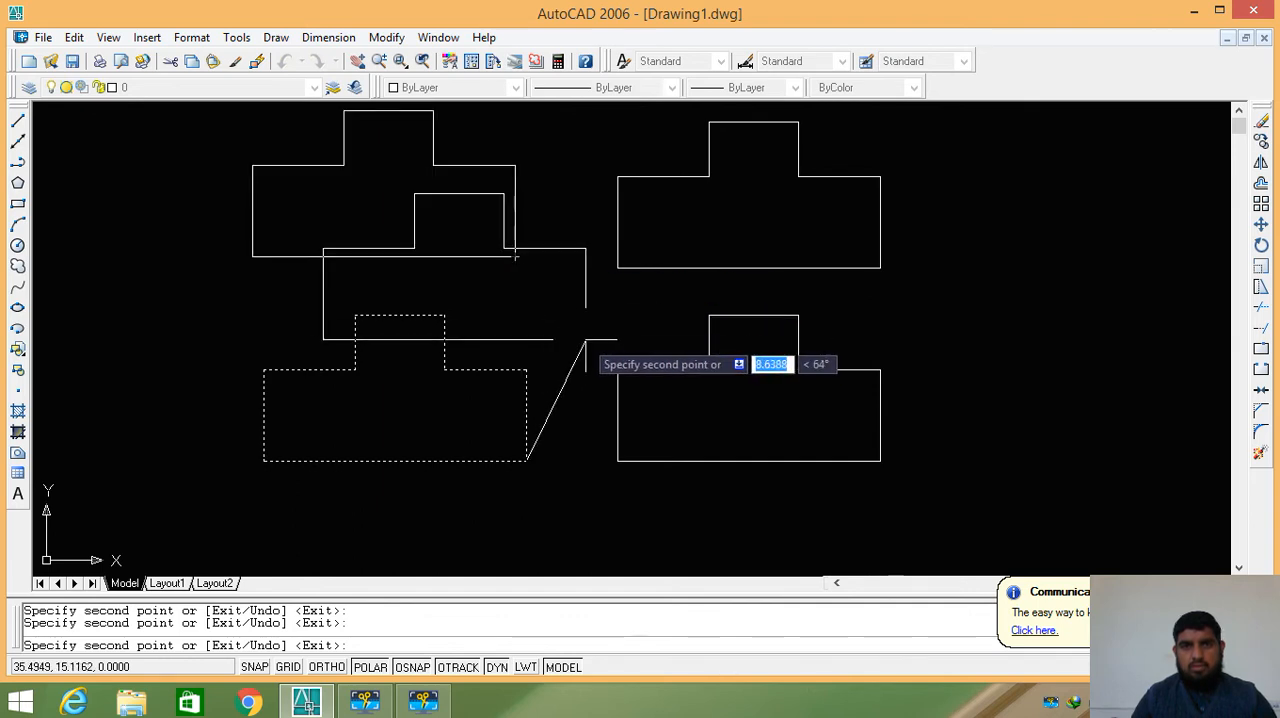
key(Return)
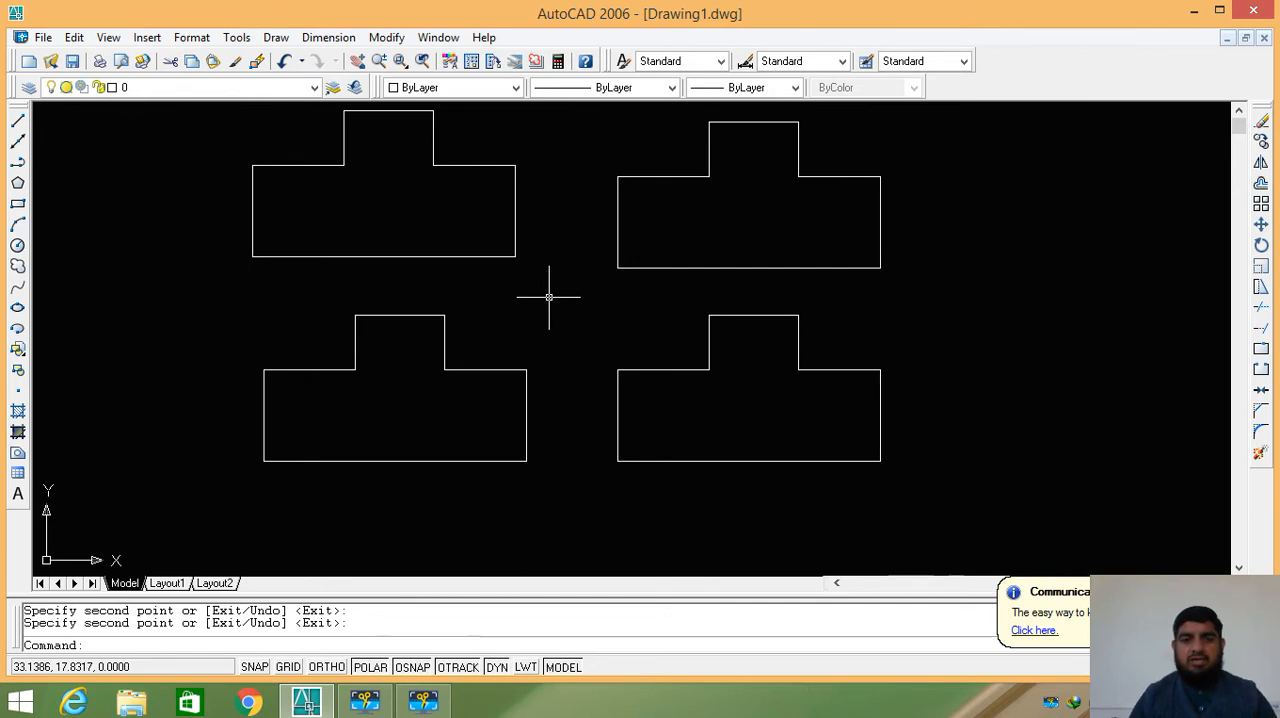
- Undo the three copies of the outline
key(ctrl+z)
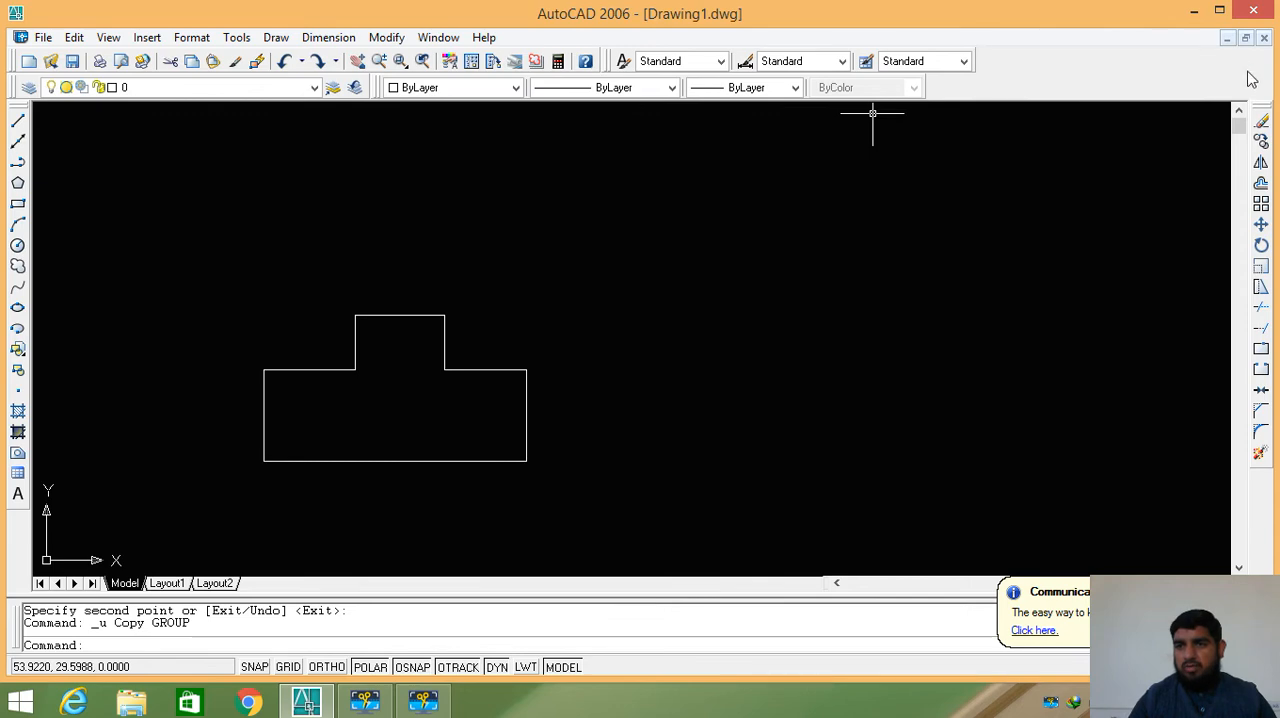
key(super+c)
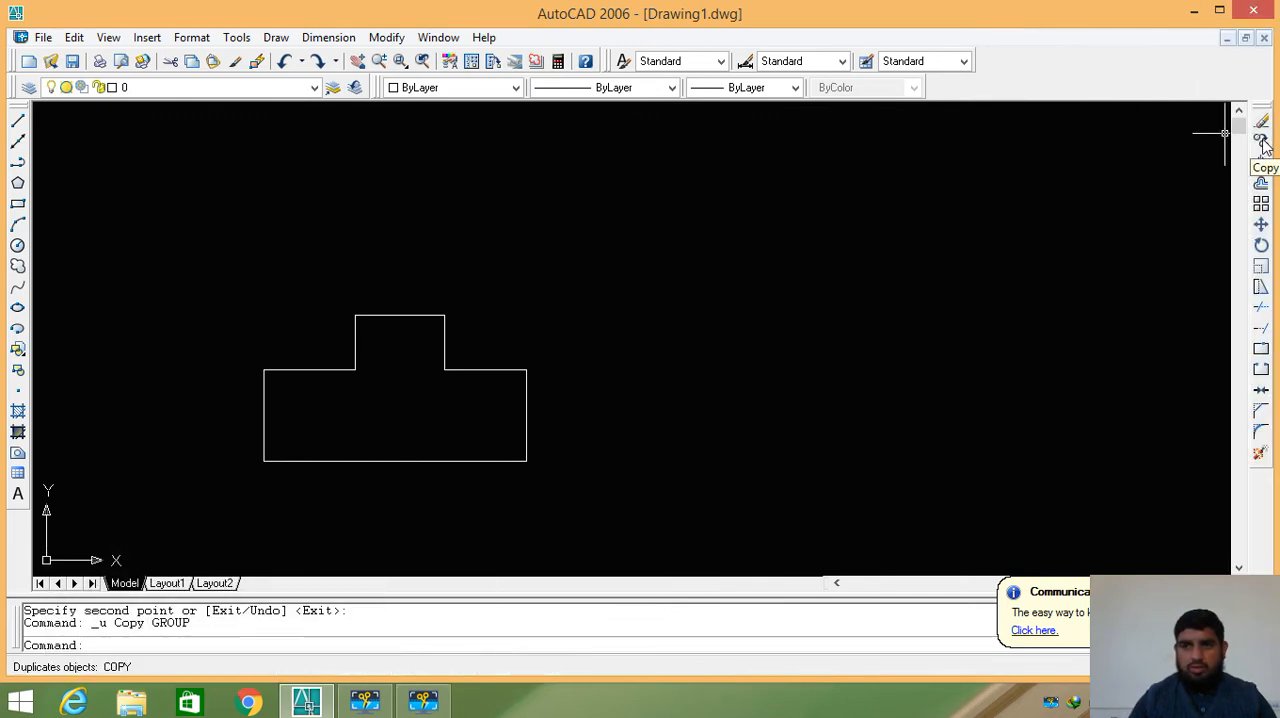
- Copy the whole outline from its lower-left corner about 23.5 units to the right and about 12.9 units above that copy, and undo both copies
click(1262, 142)
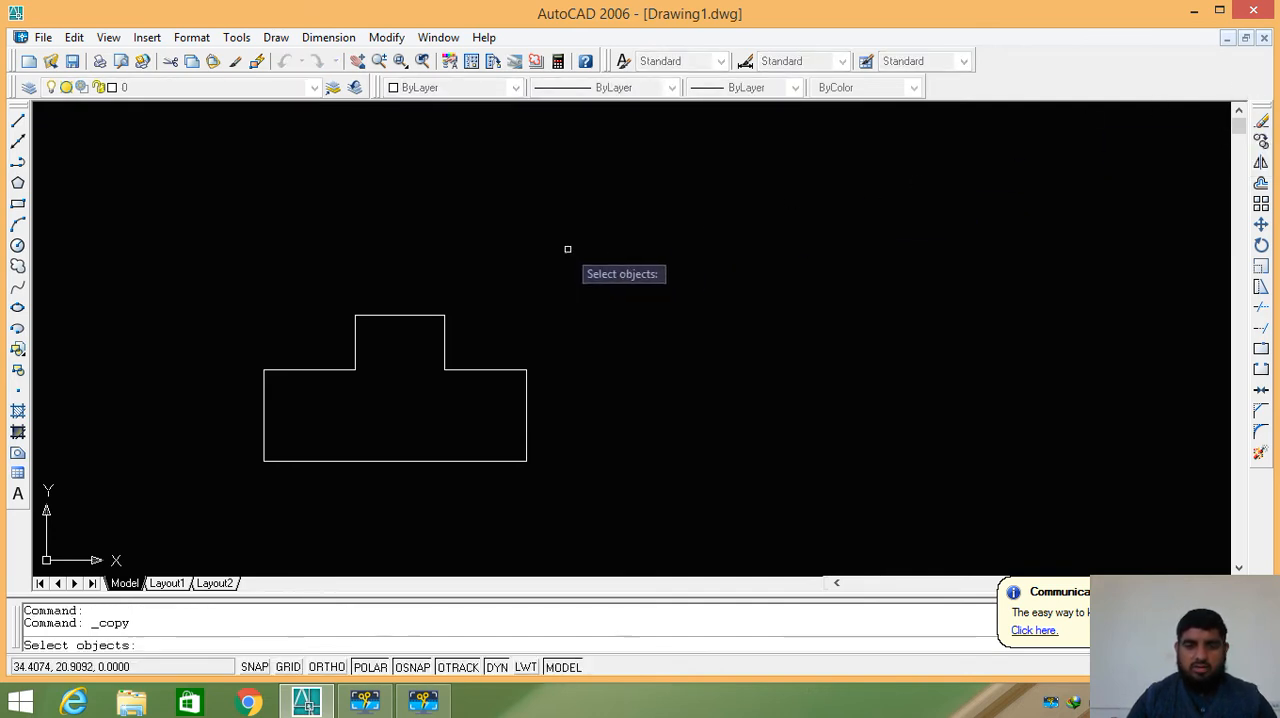
click(603, 231)
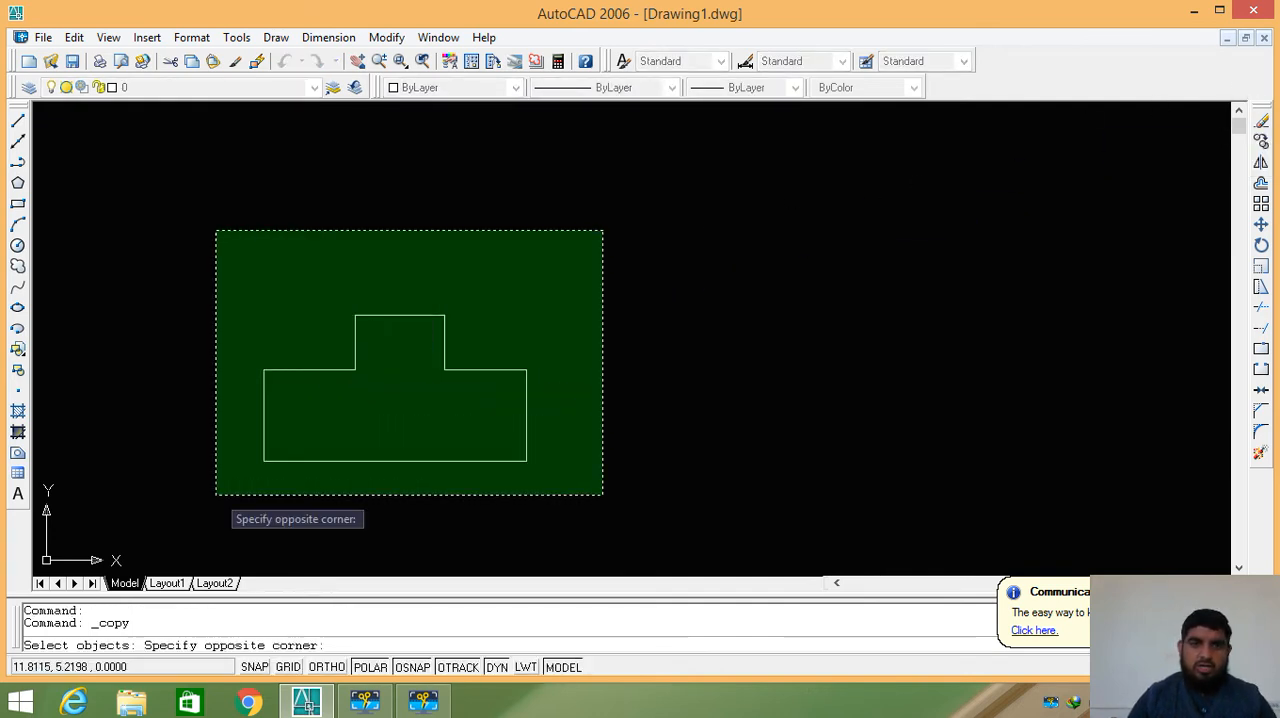
click(216, 494)
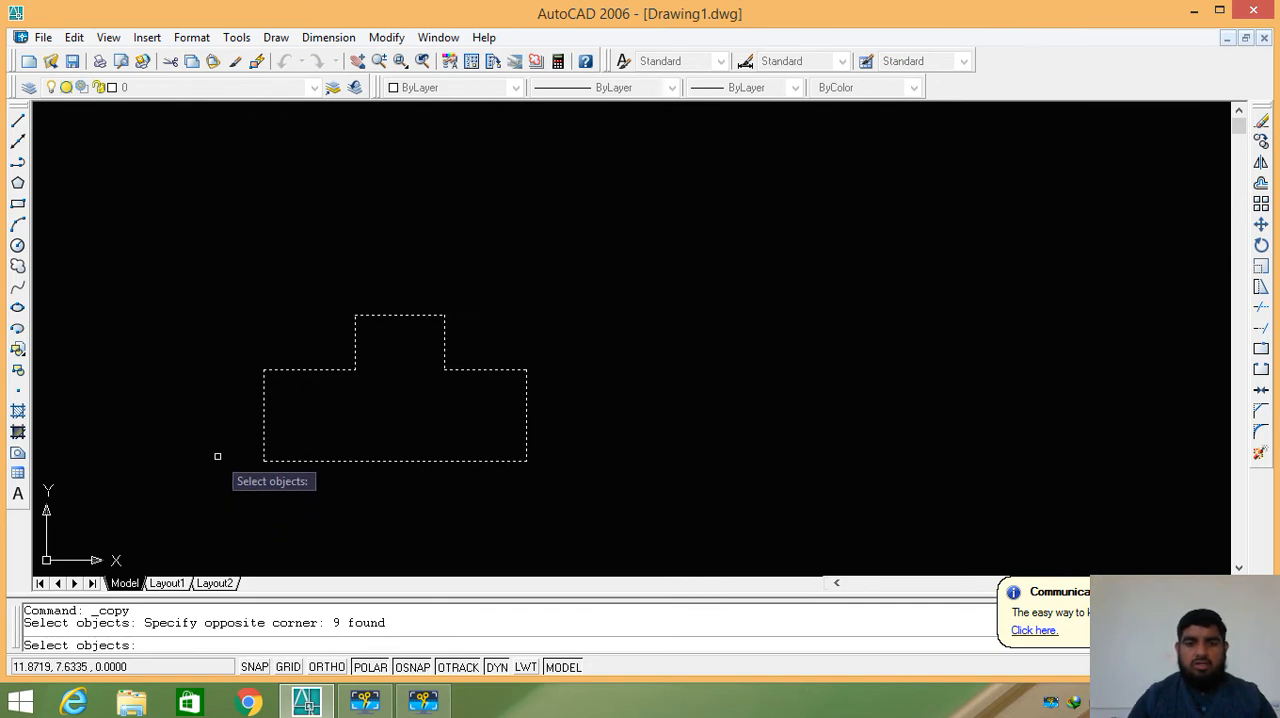
key(Return)
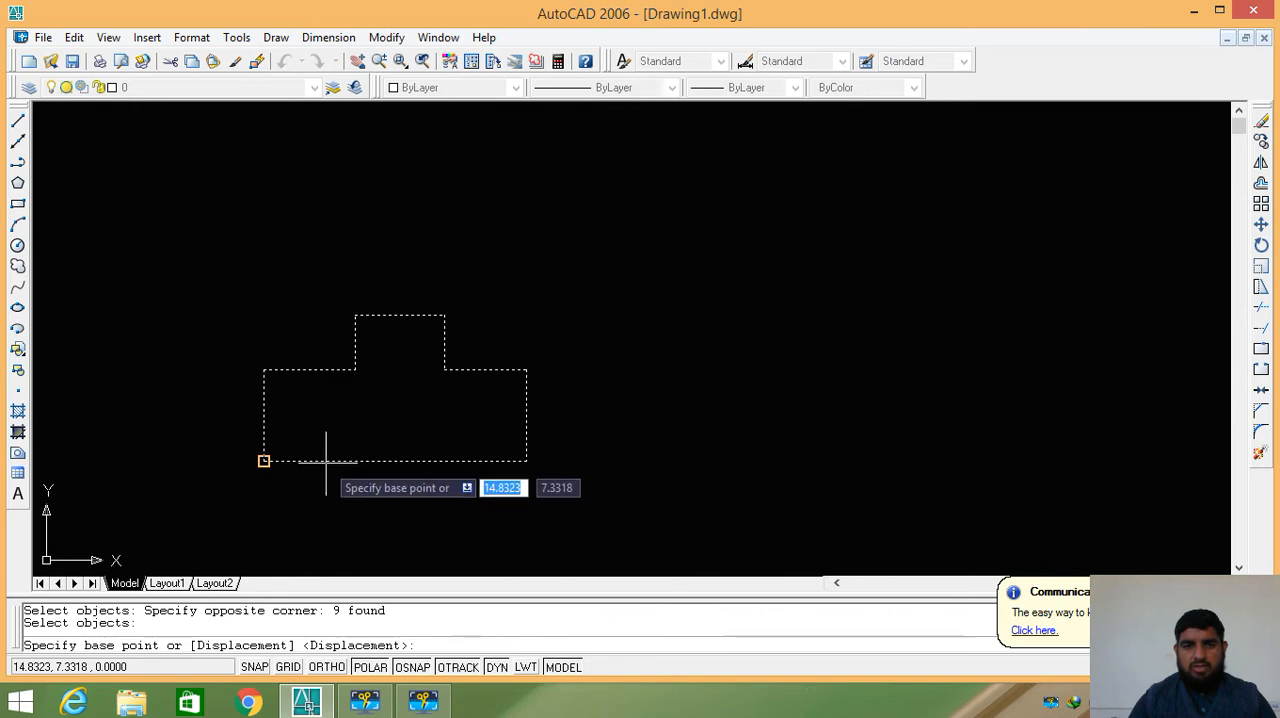
click(263, 461)
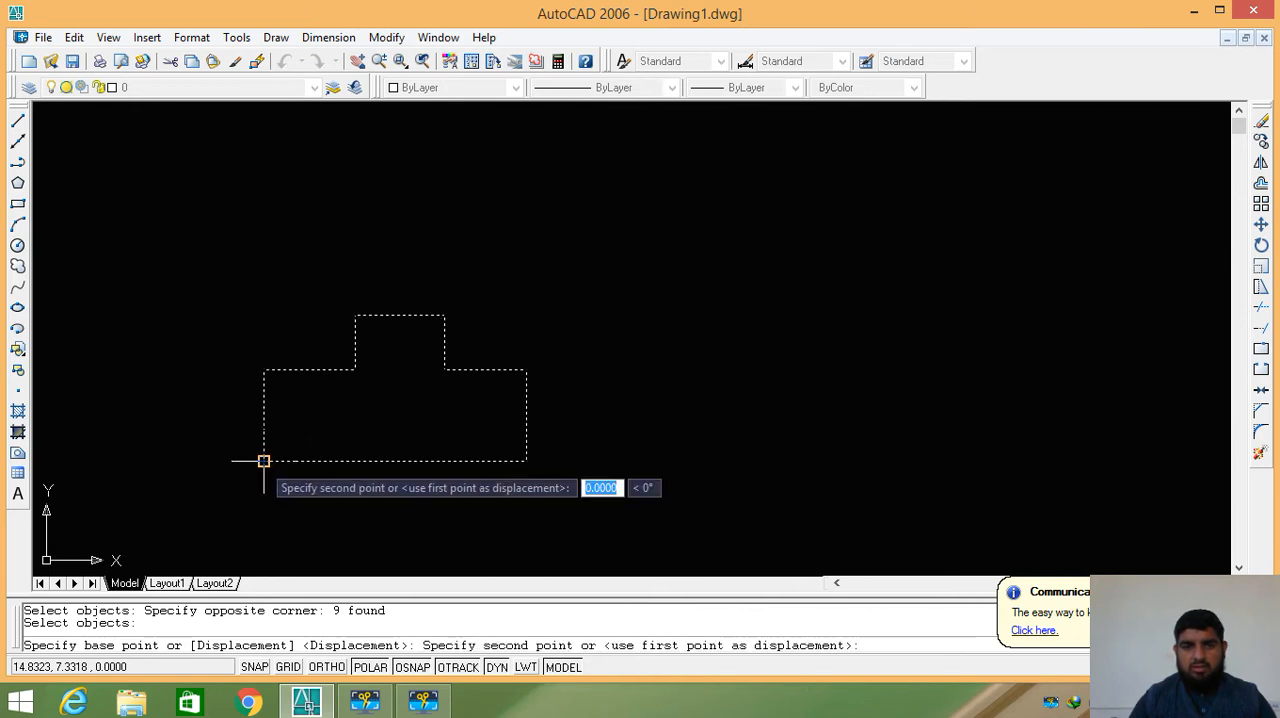
click(630, 461)
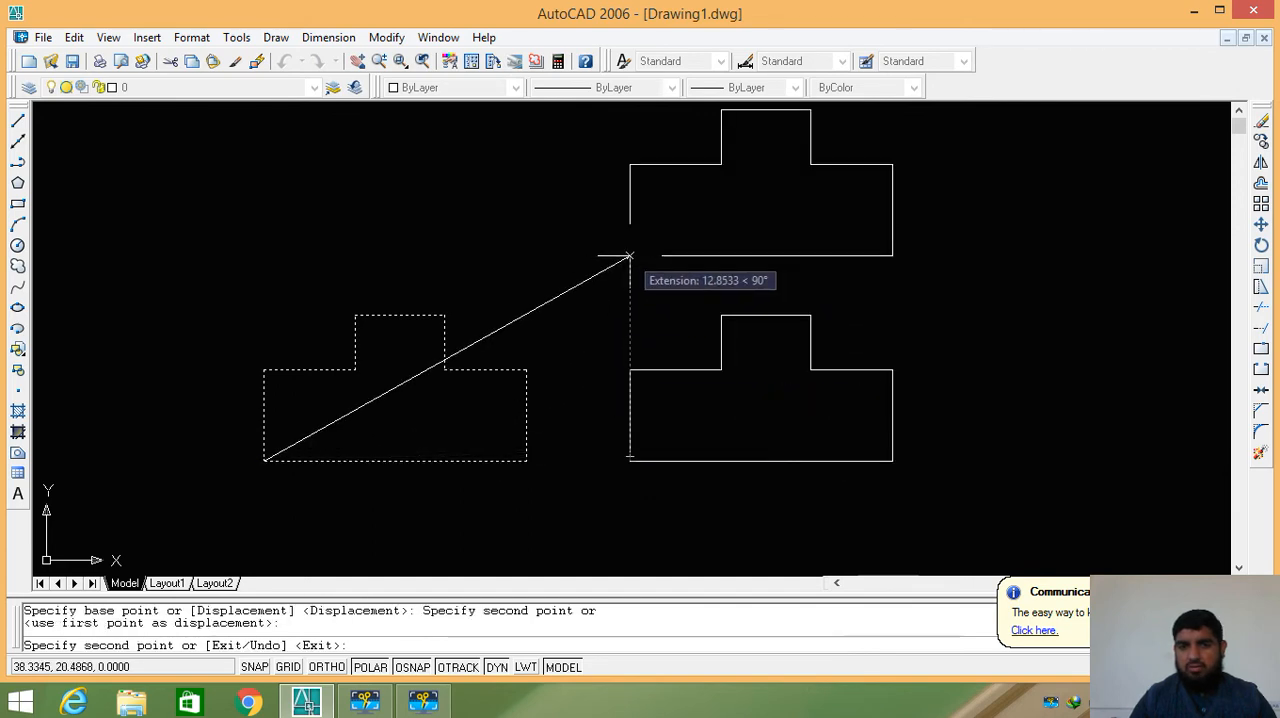
click(630, 256)
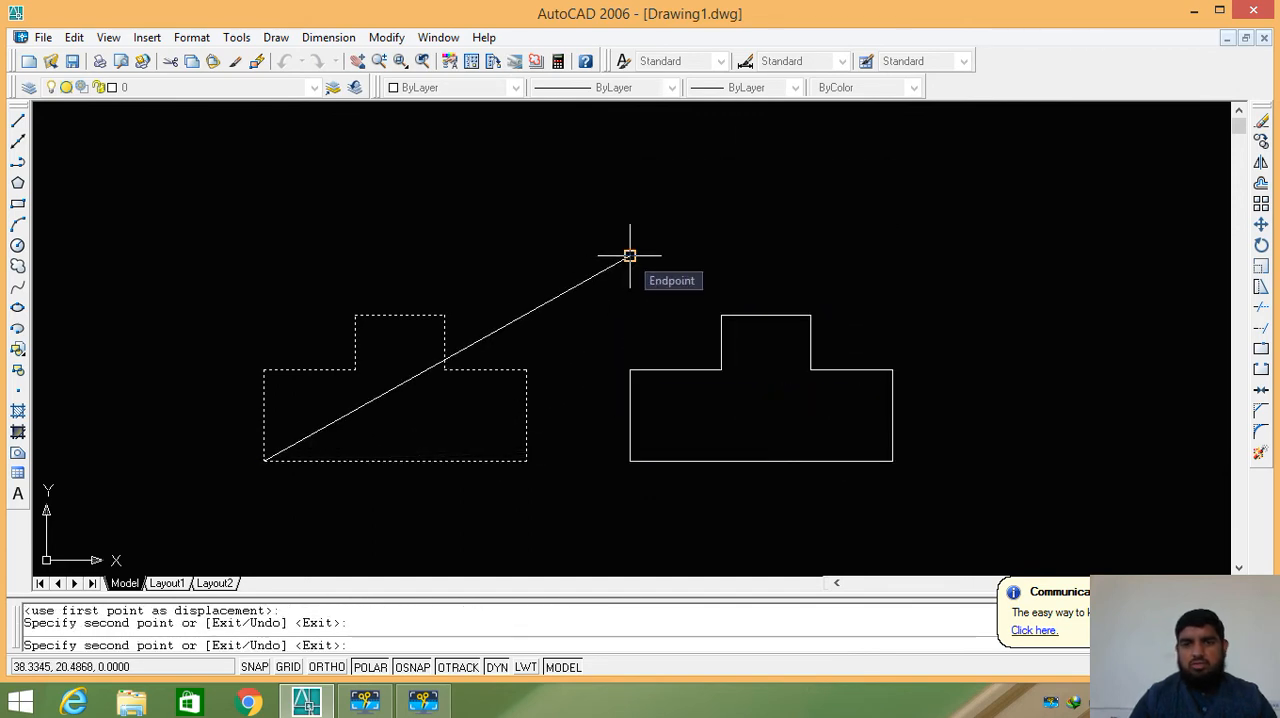
click(630, 256)
key(Return)
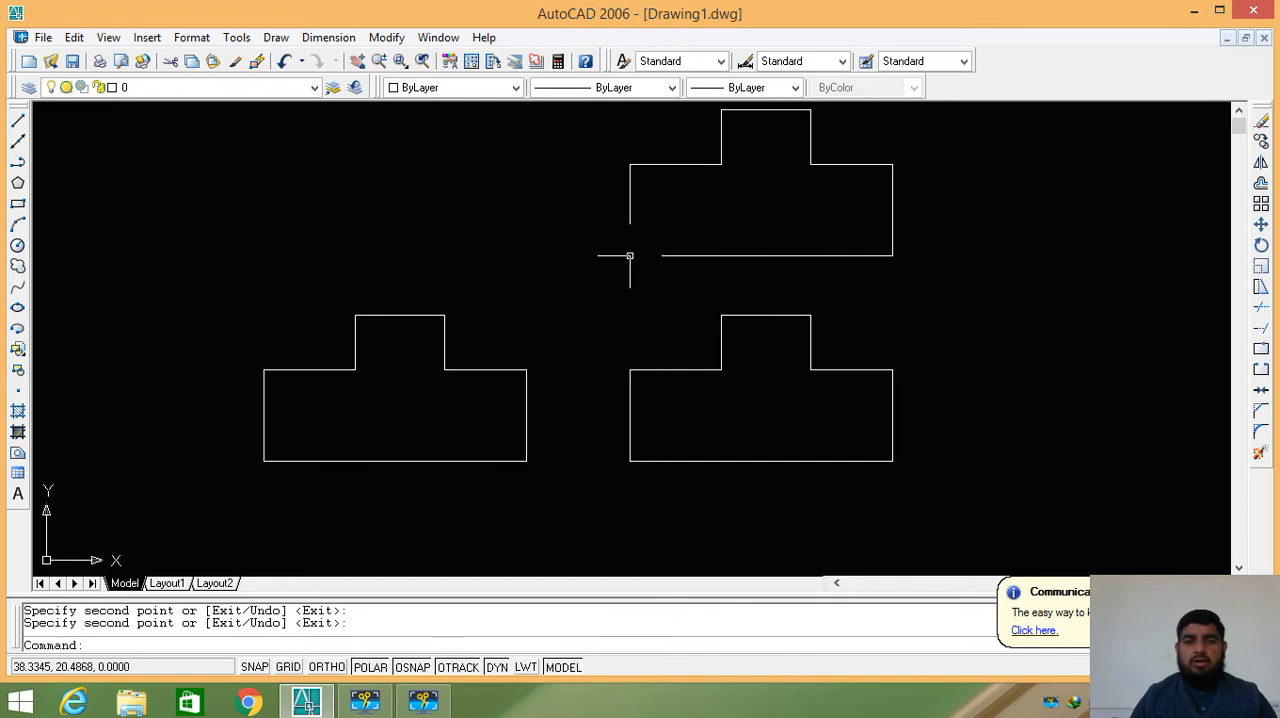
key(ctrl+z)
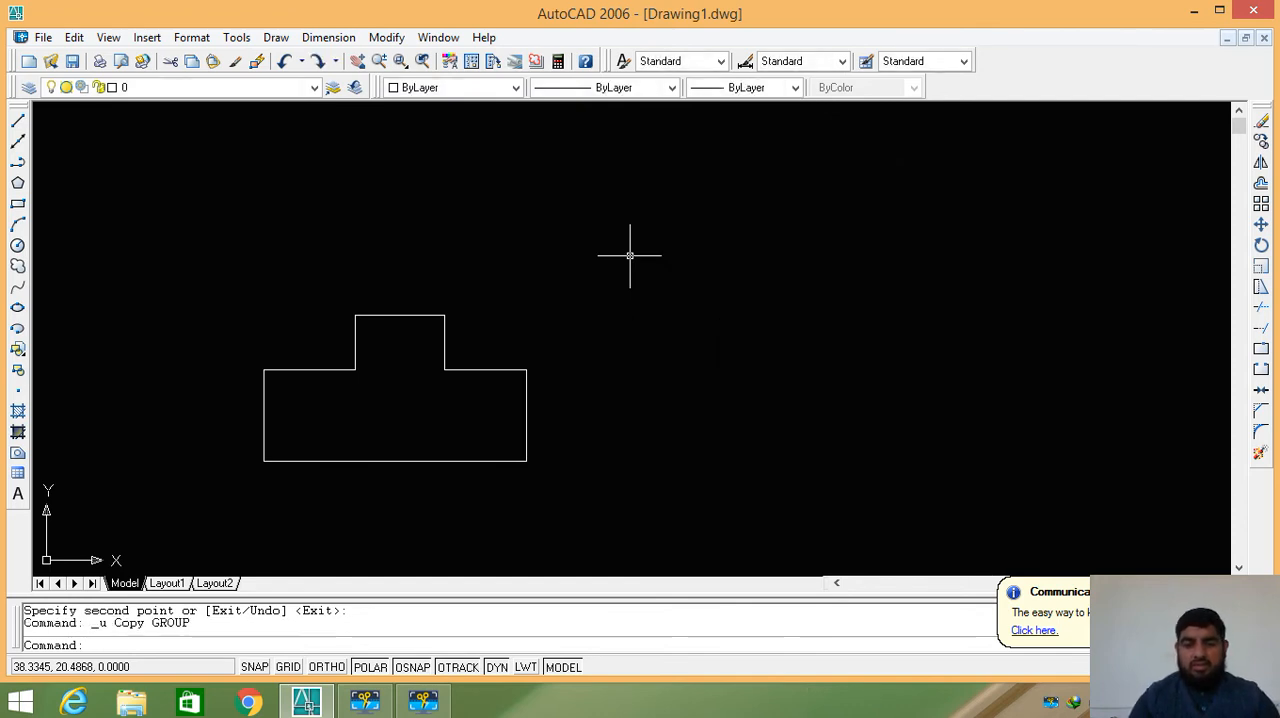
- Copy the outline from its base's upper-right corner about 26.9 units right and about 12.5 units above that copy, and undo both copies
text(cp)
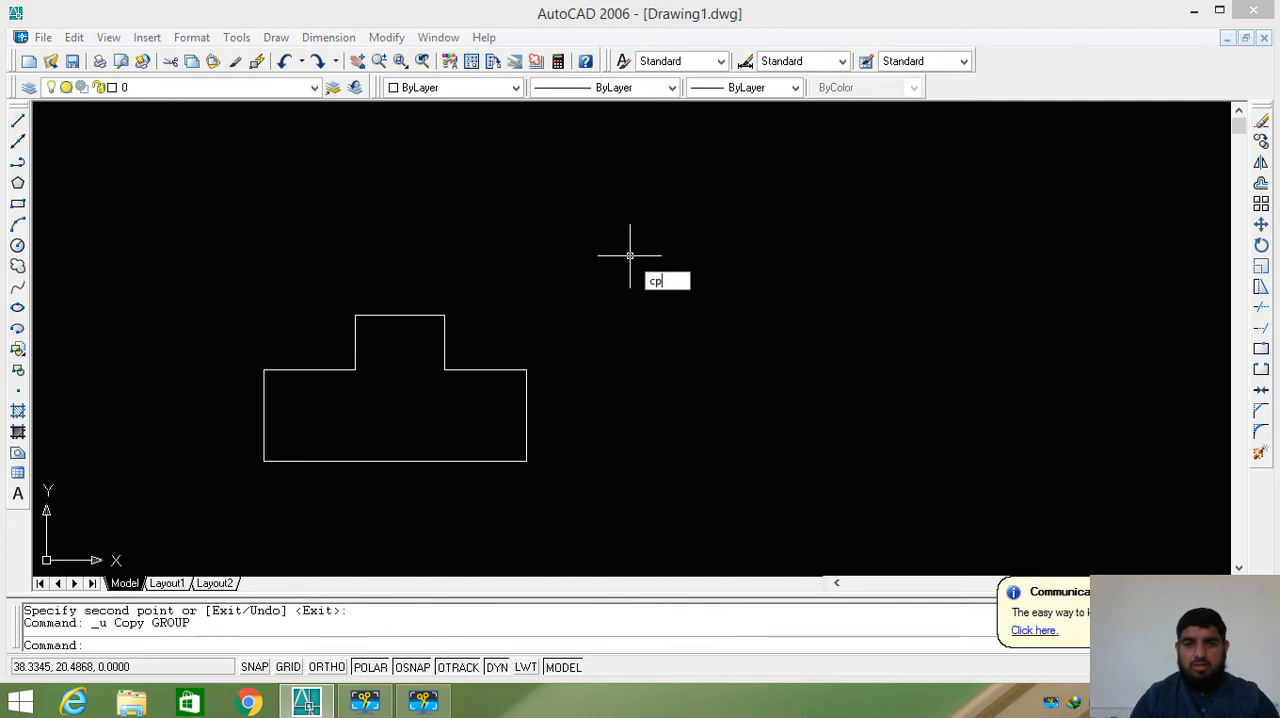
key(Return)
click(599, 258)
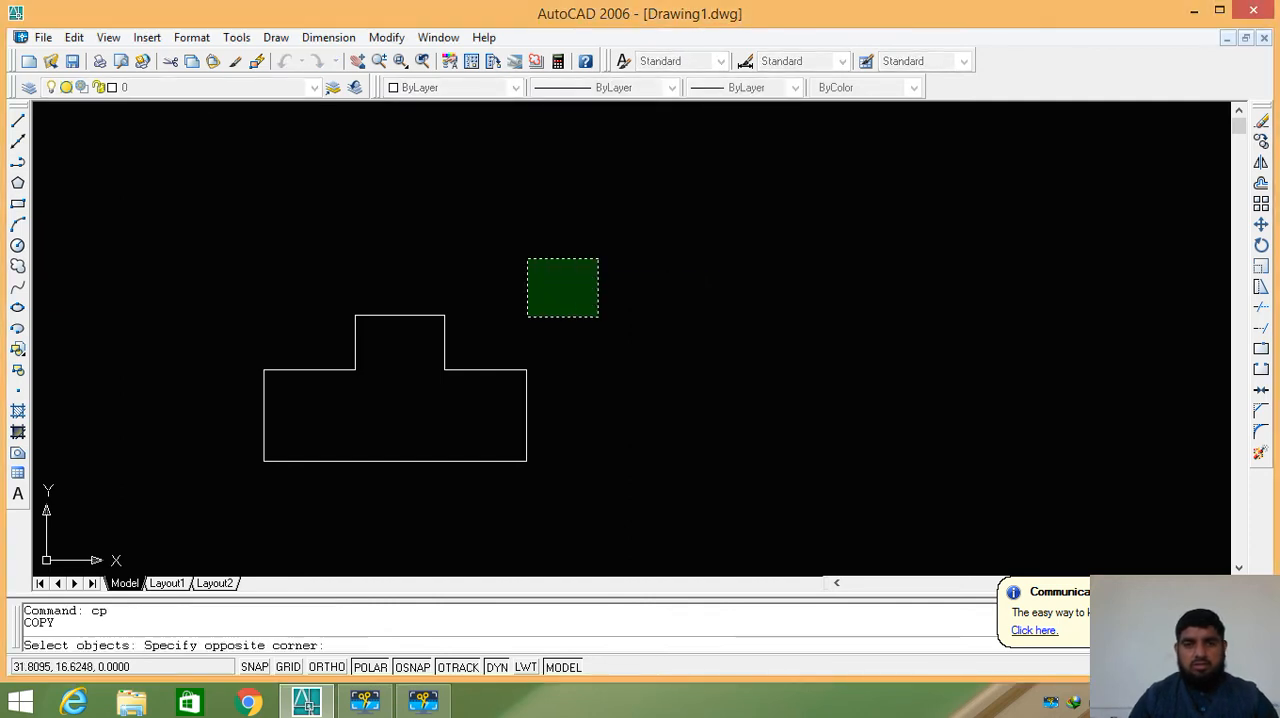
click(214, 505)
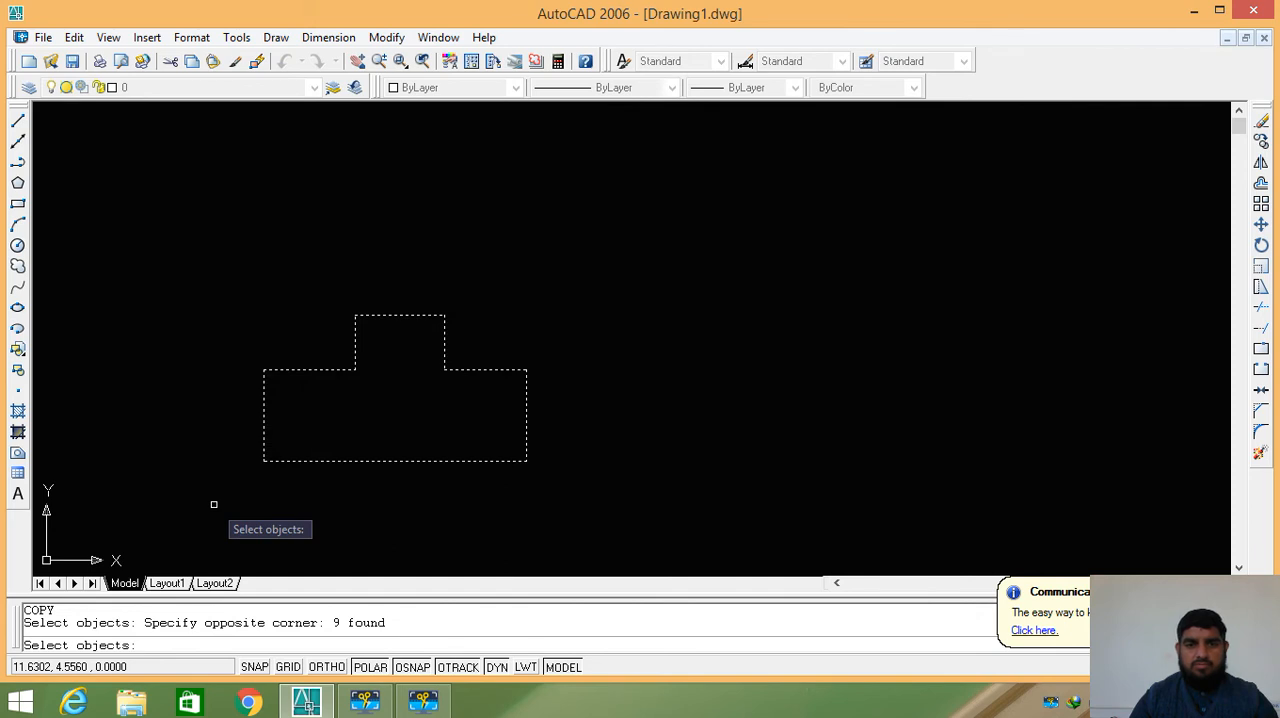
key(Return)
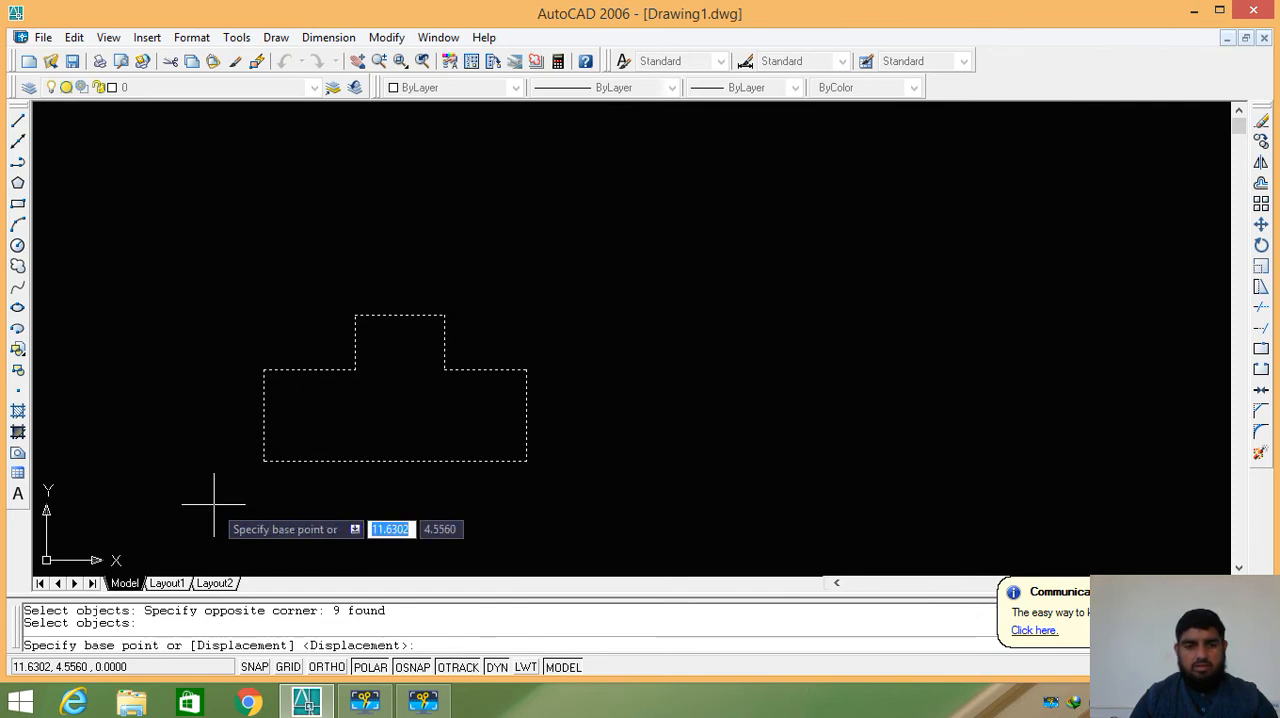
click(527, 369)
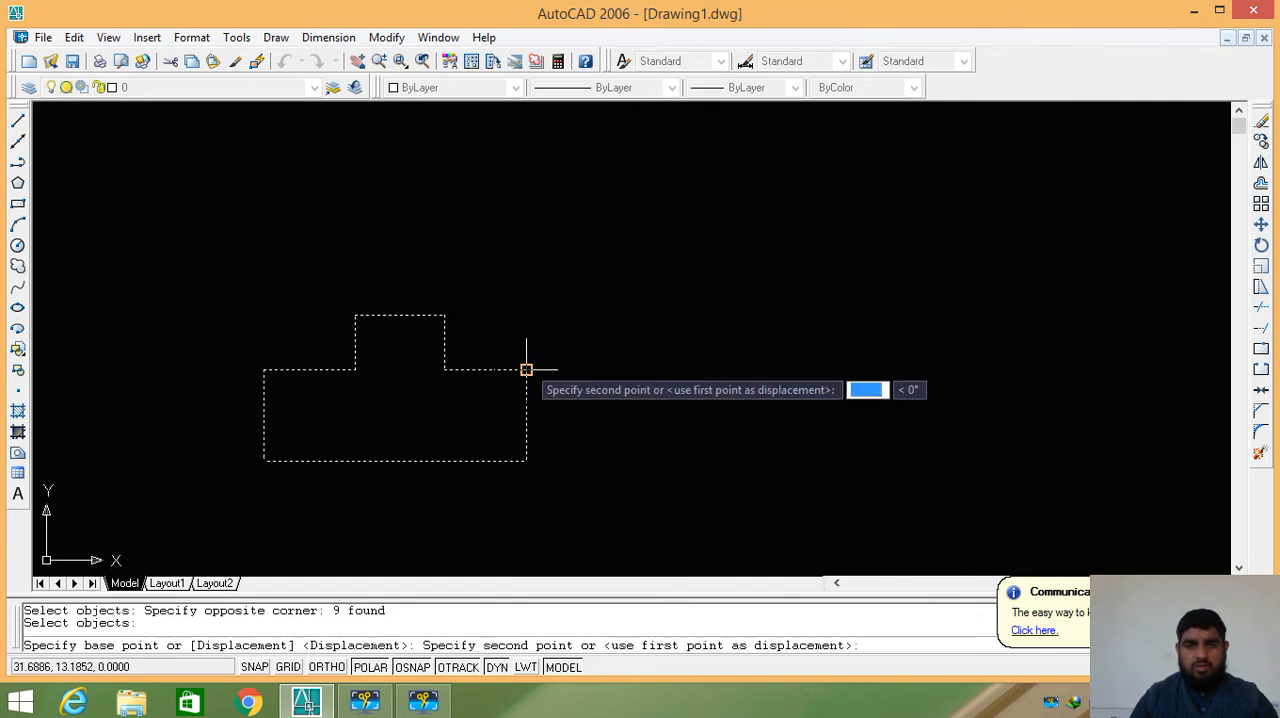
click(945, 369)
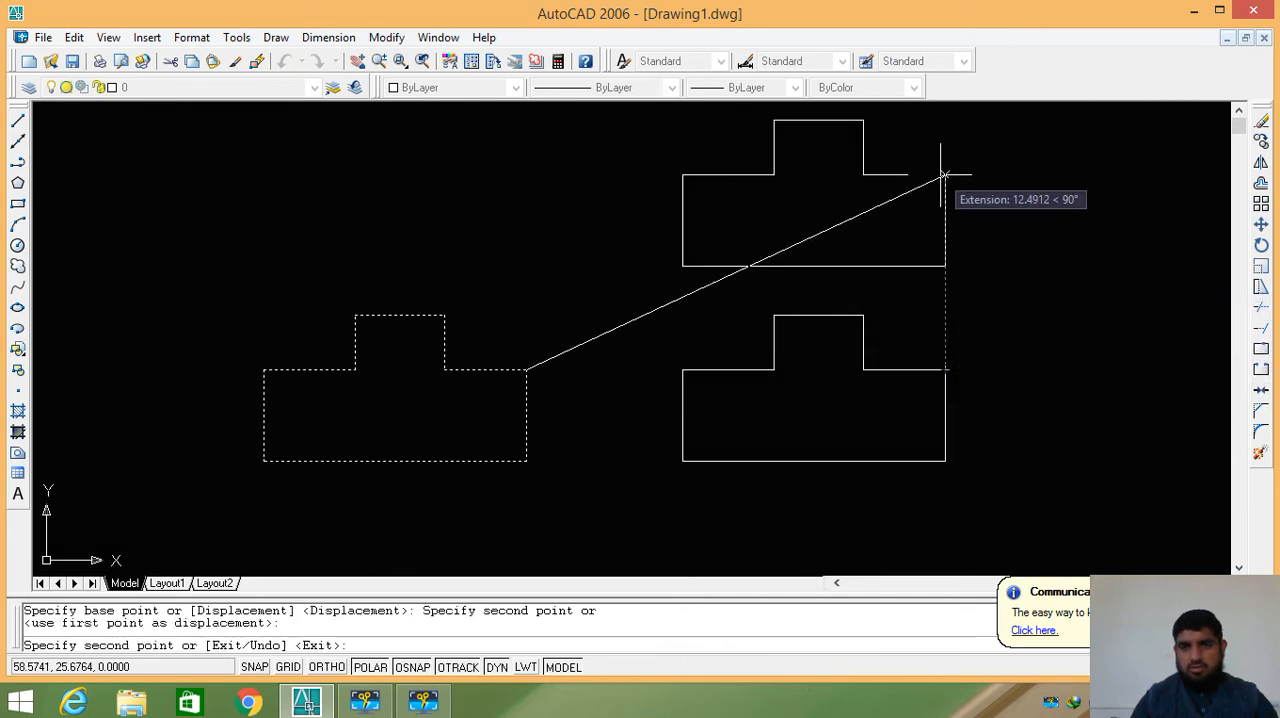
click(943, 174)
key(Return)
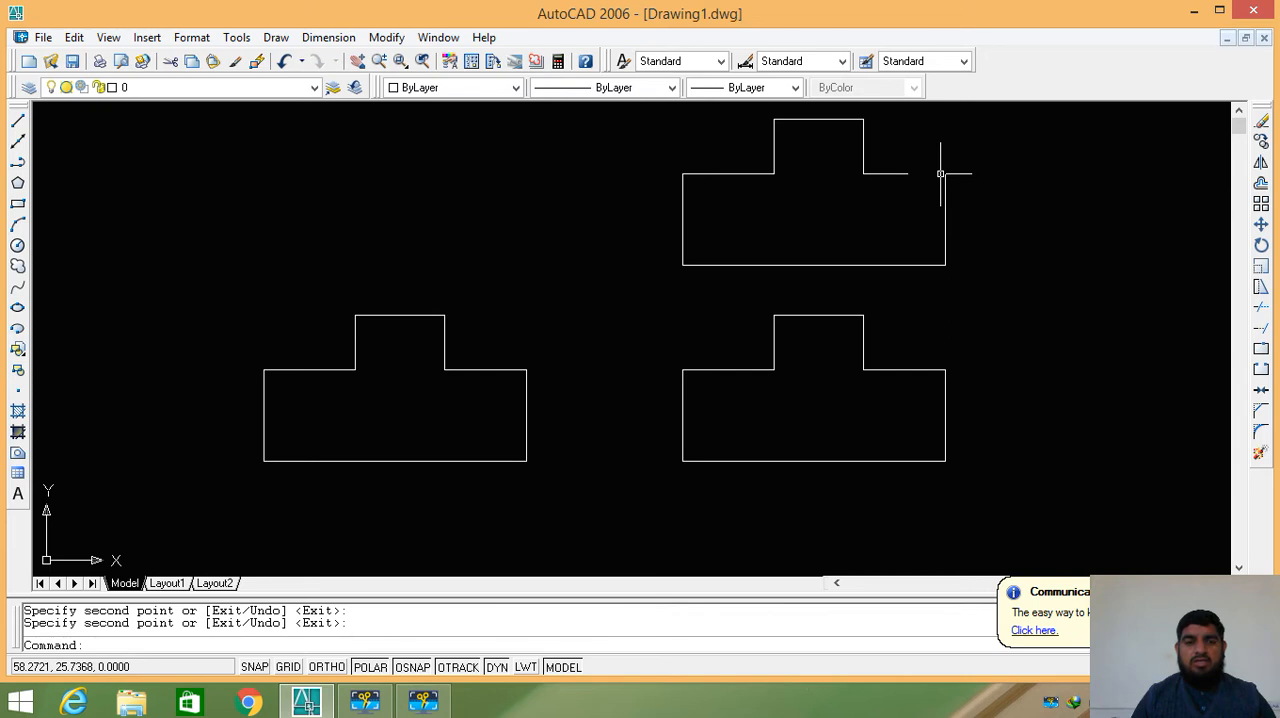
key(ctrl+z)
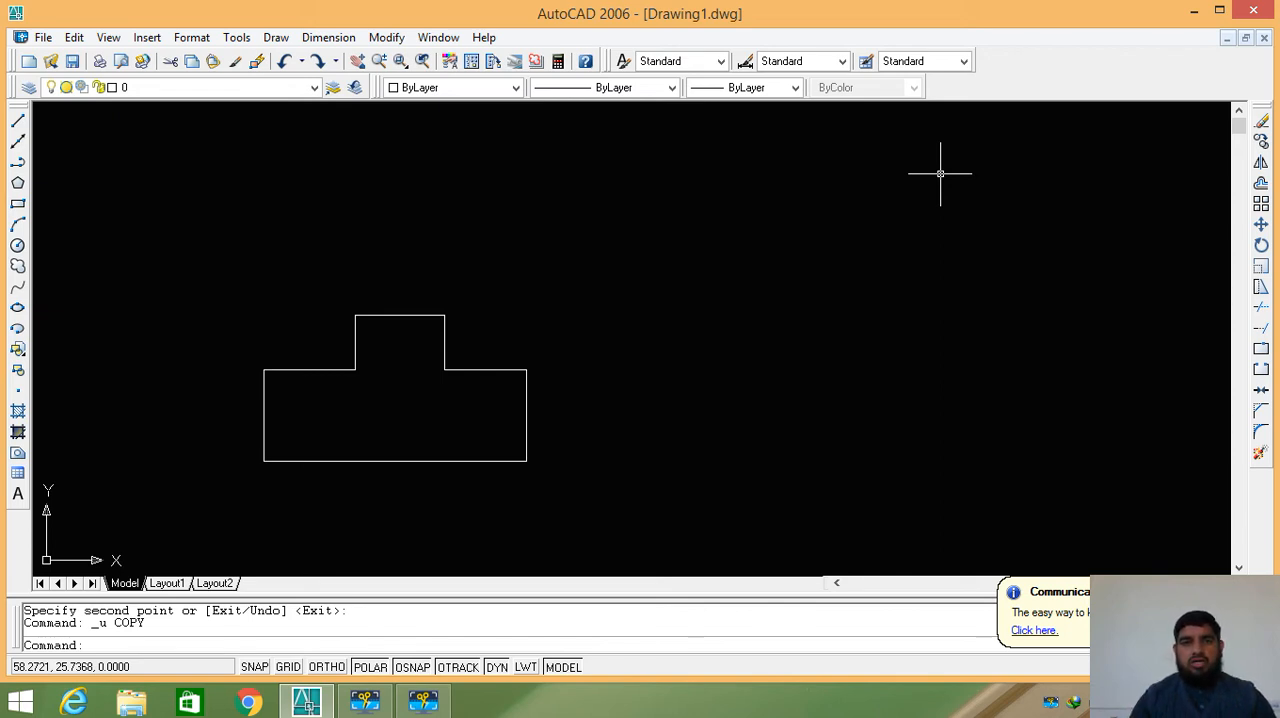
- Move the whole outline from its lower-right corner about 26.2 units horizontally to the right
click(387, 38)
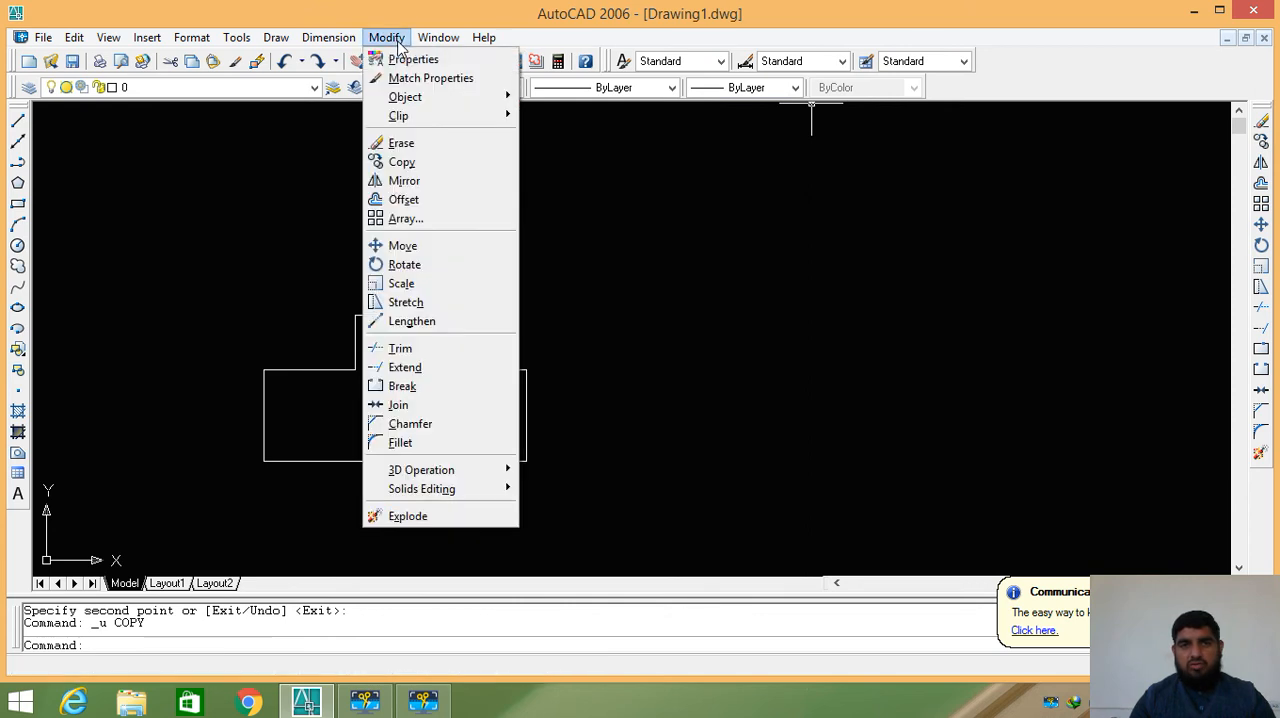
click(450, 246)
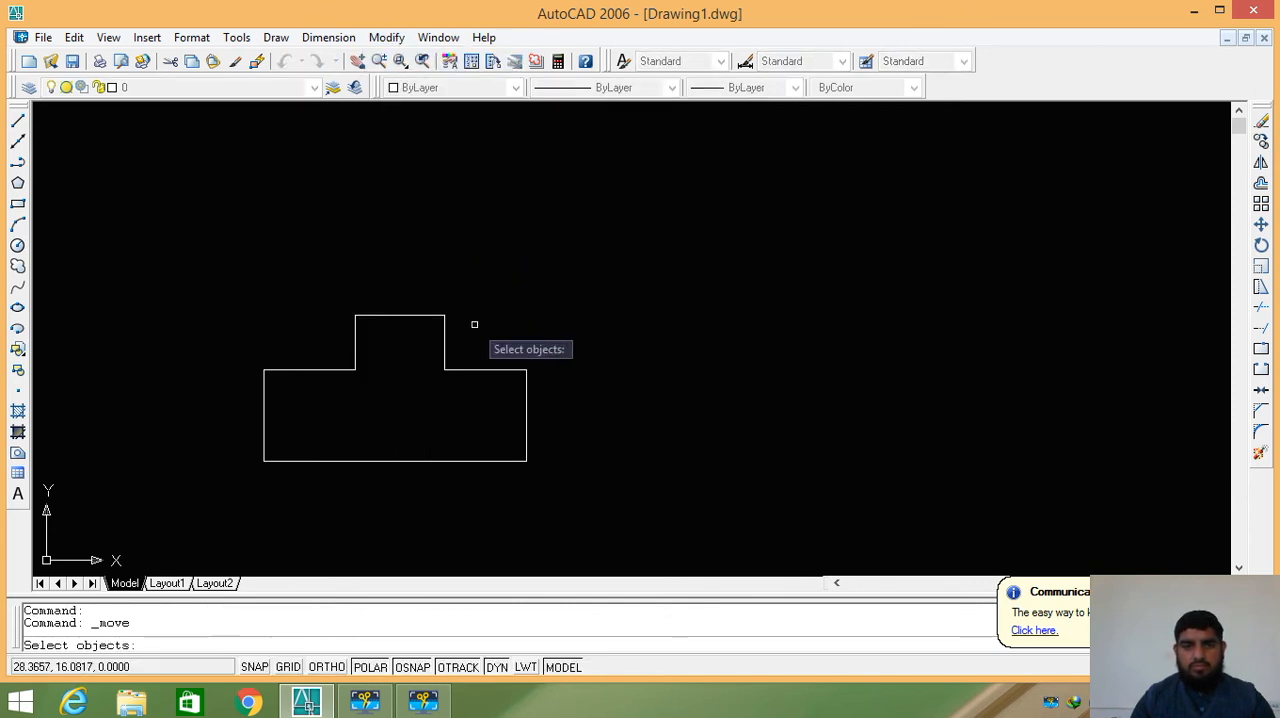
click(556, 301)
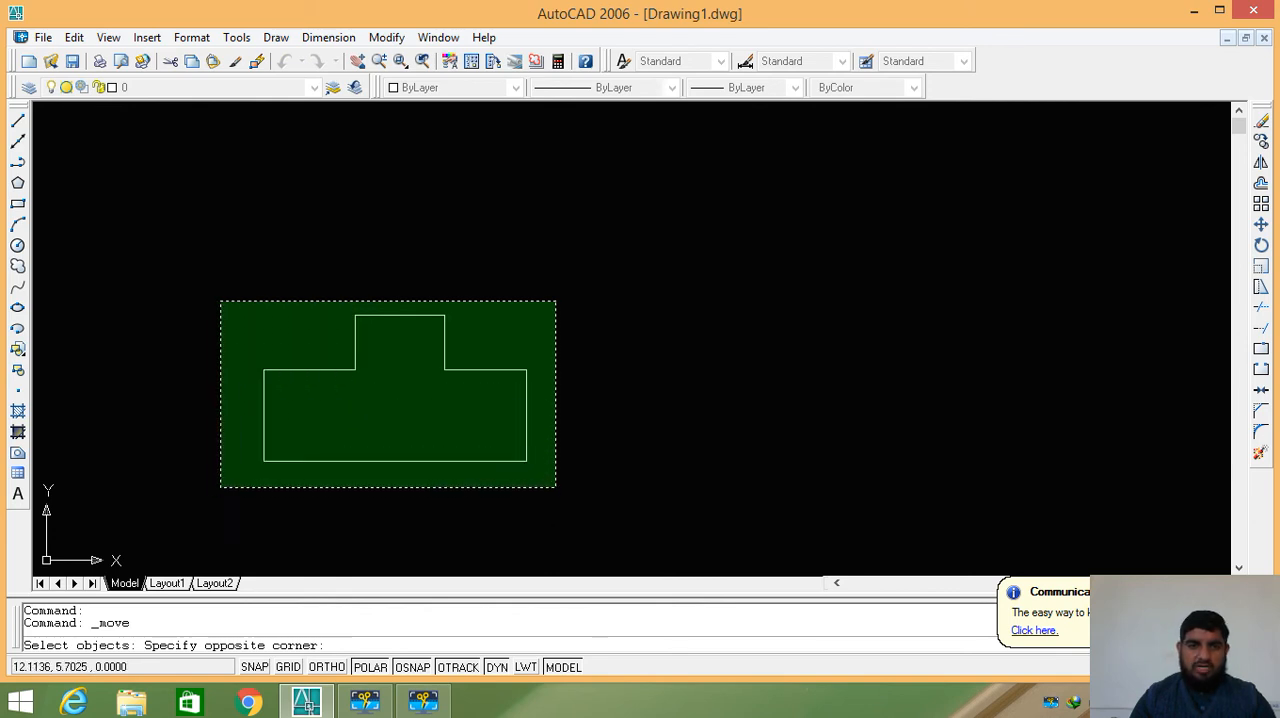
click(222, 485)
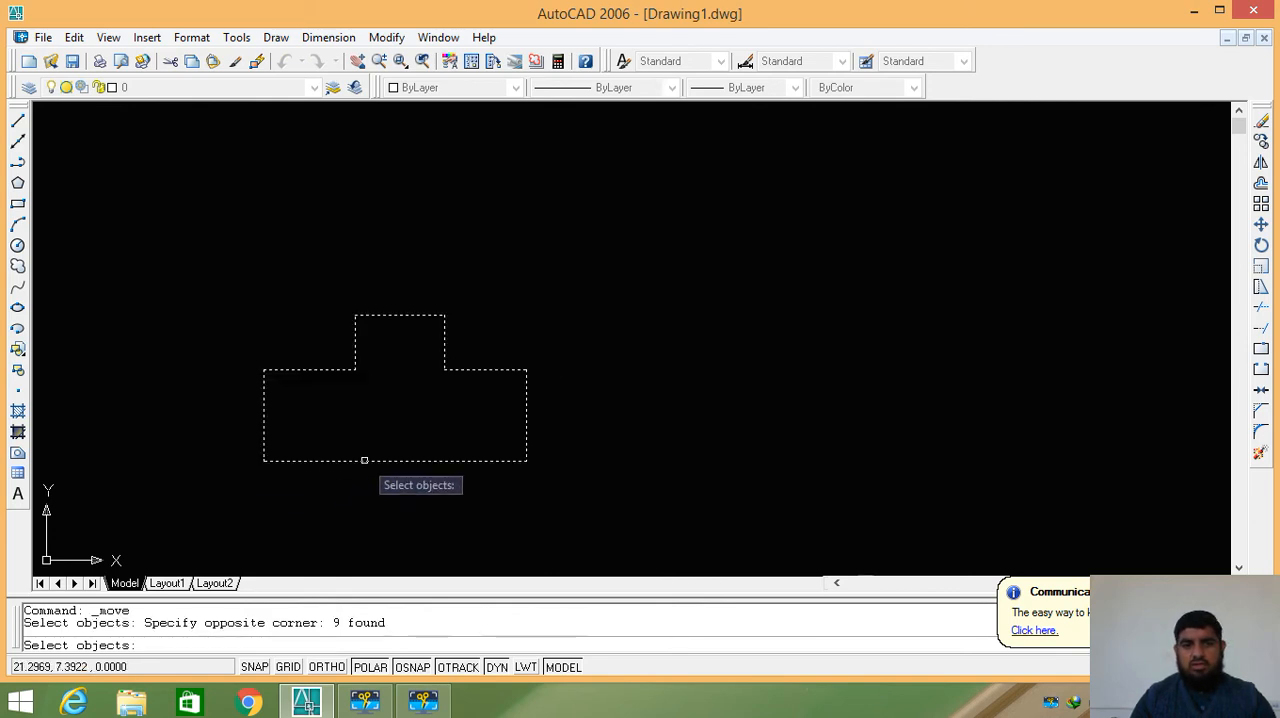
key(Return)
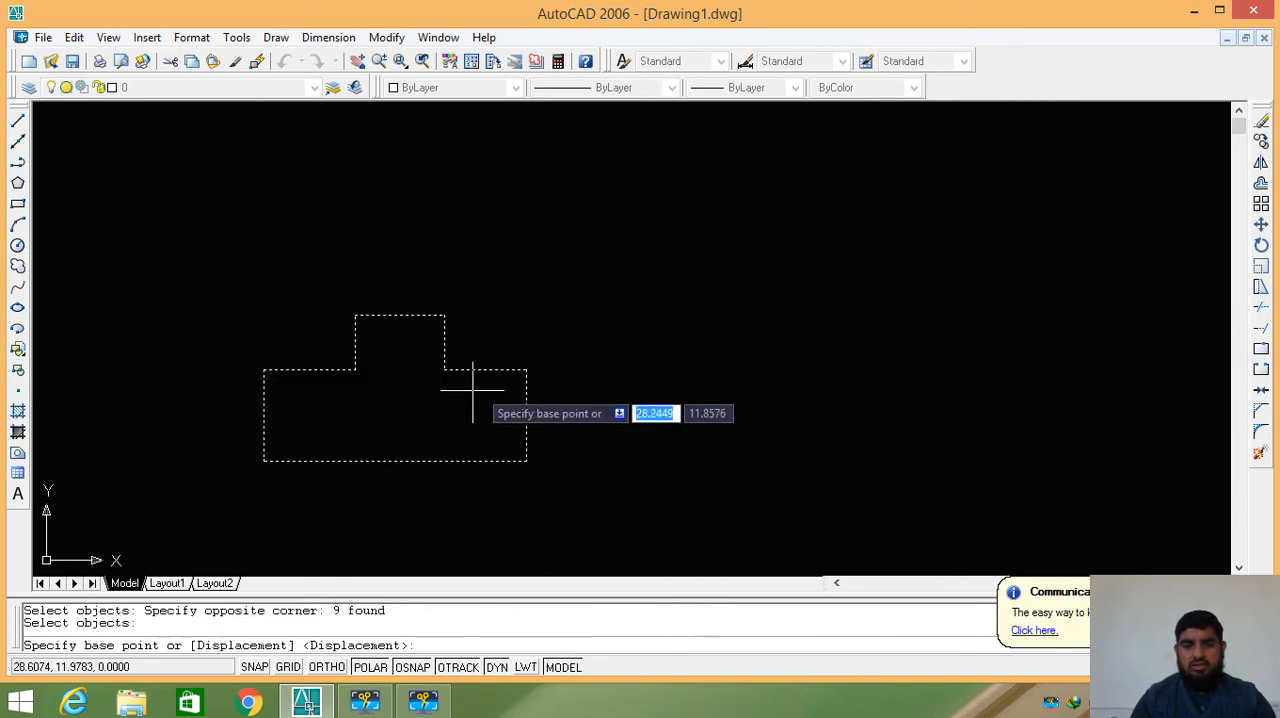
click(526, 461)
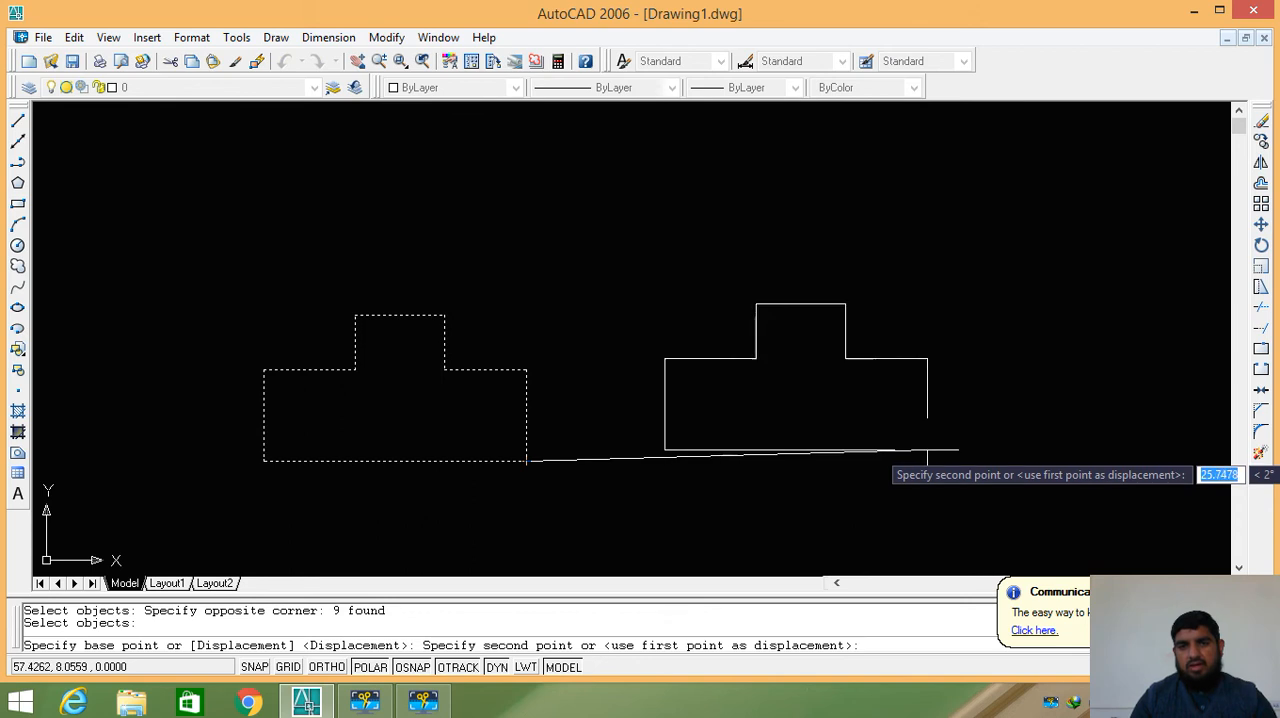
click(933, 461)
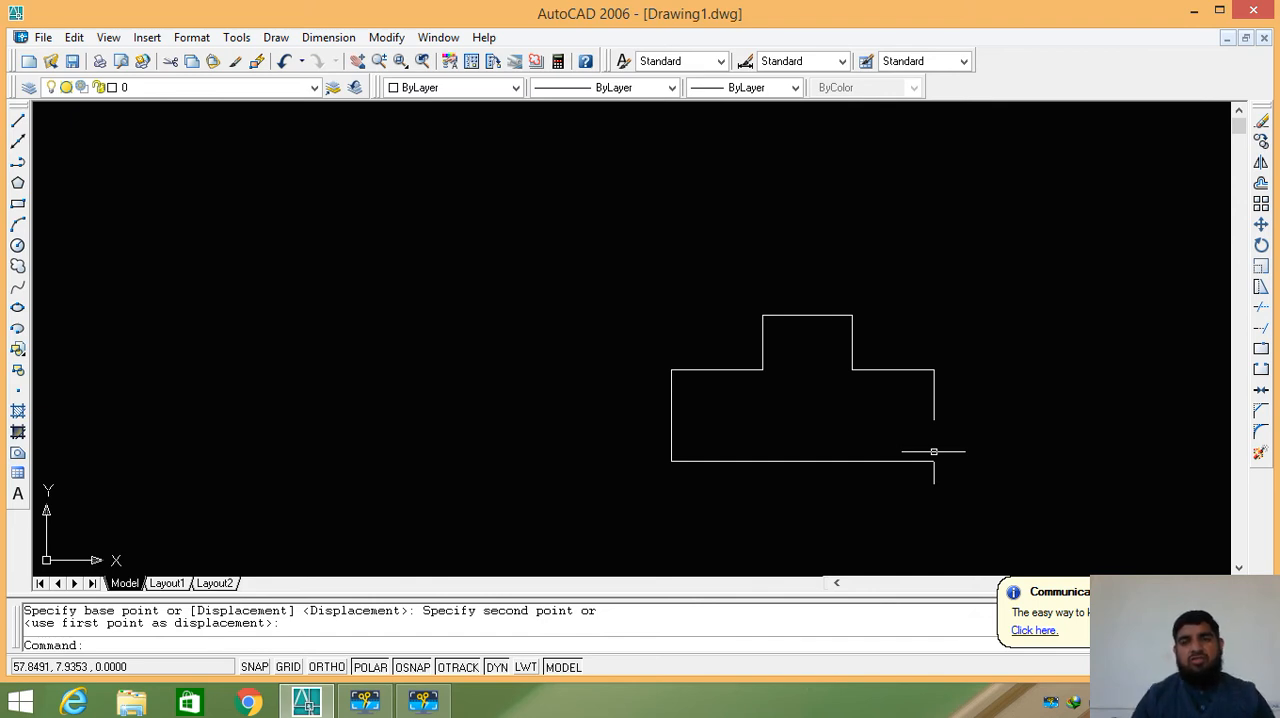
- Move the whole outline from its base's upper-left corner about 21.9 units up and to the left, at about 158°
click(1261, 226)
click(1043, 242)
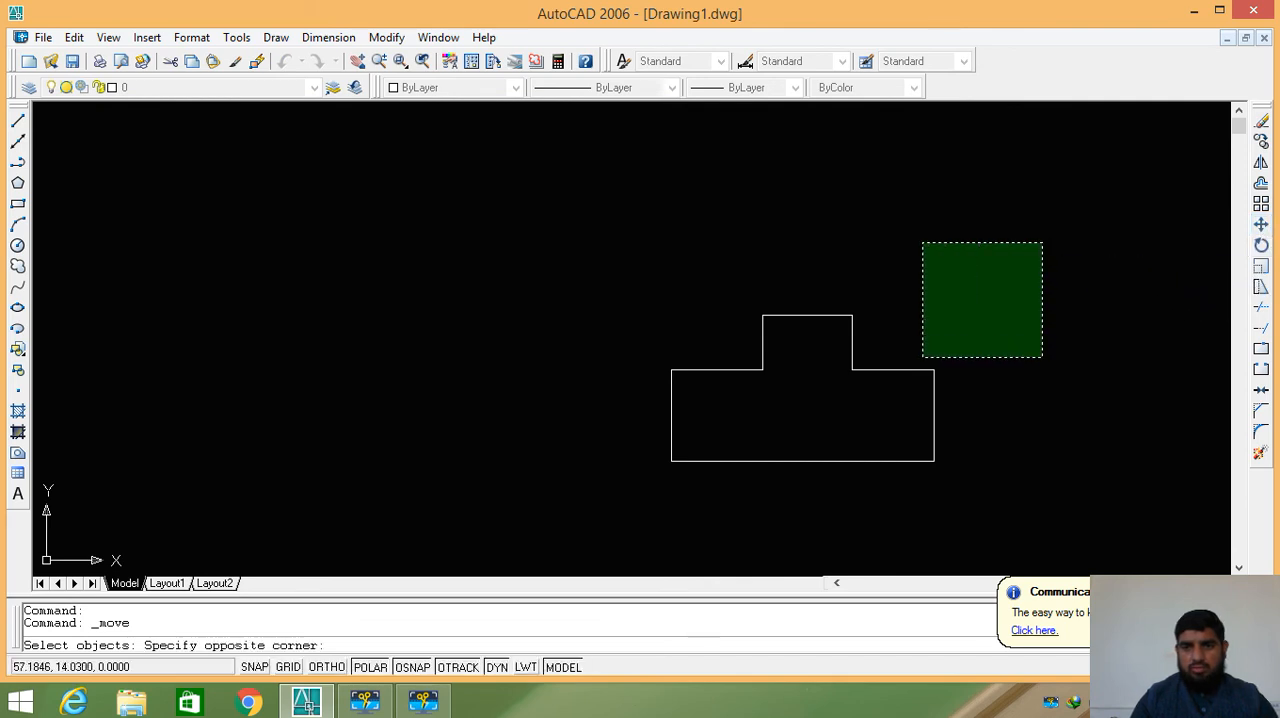
click(622, 496)
key(Return)
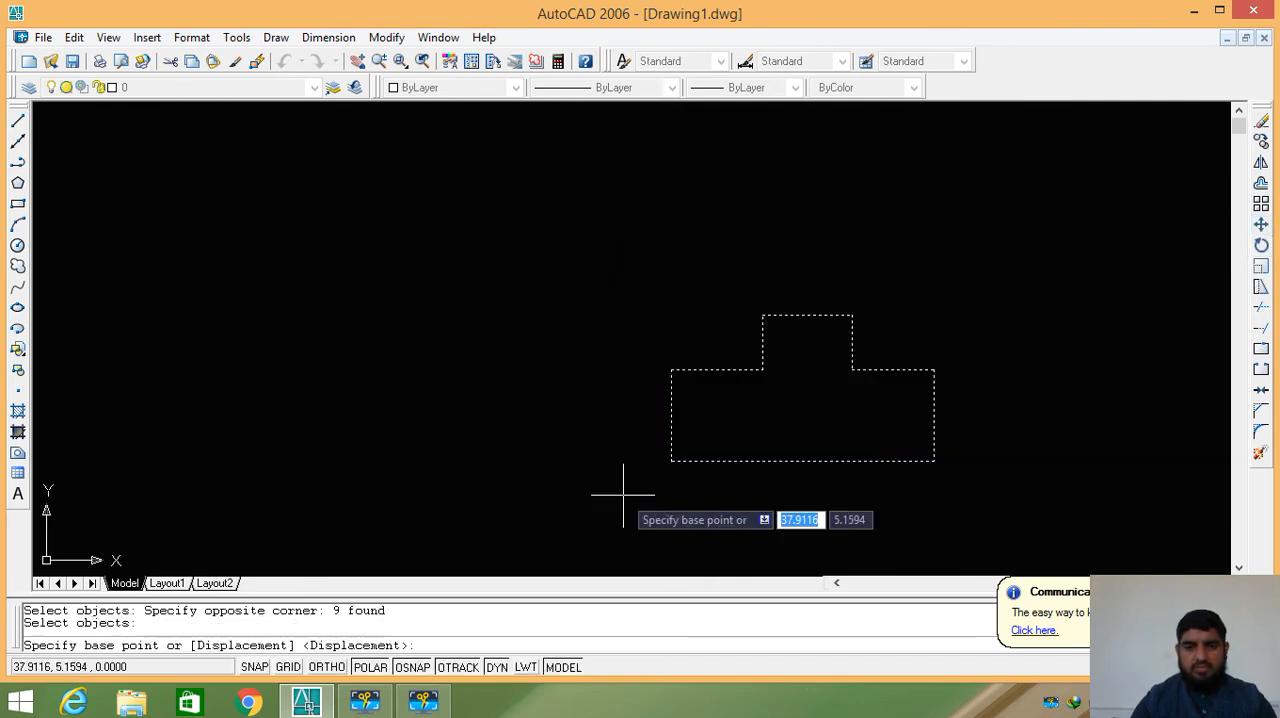
click(671, 370)
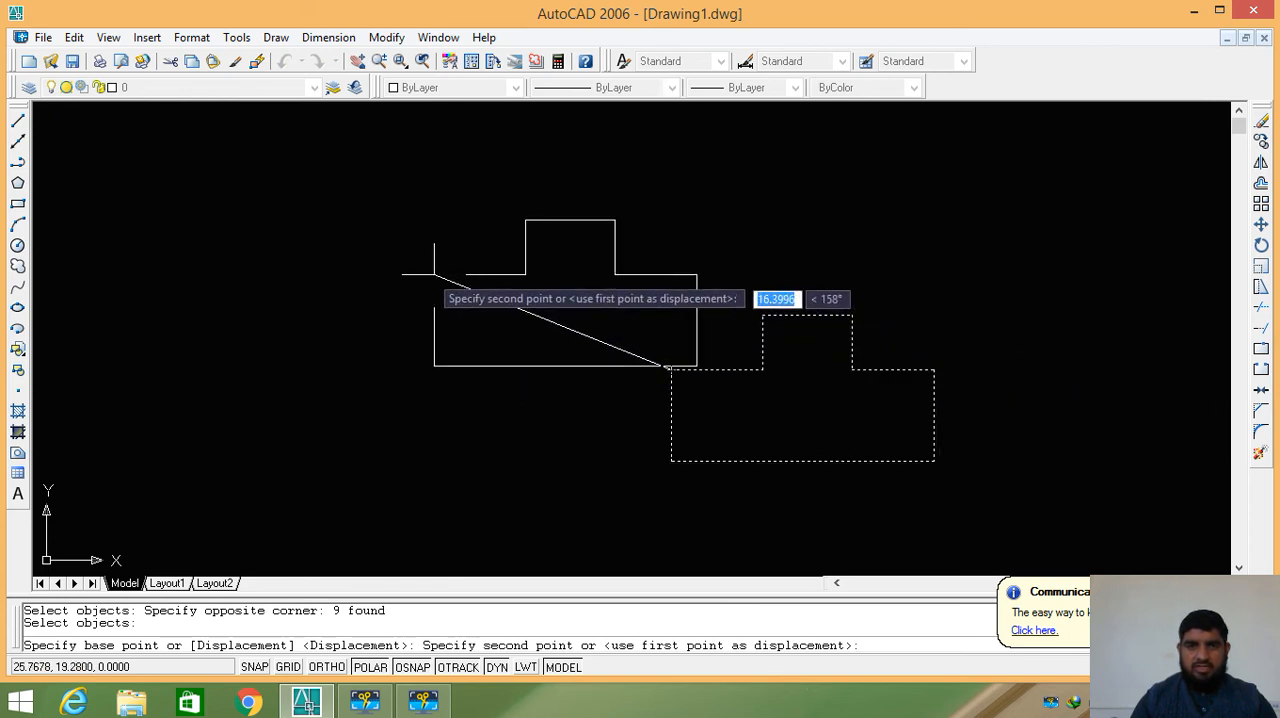
click(354, 242)
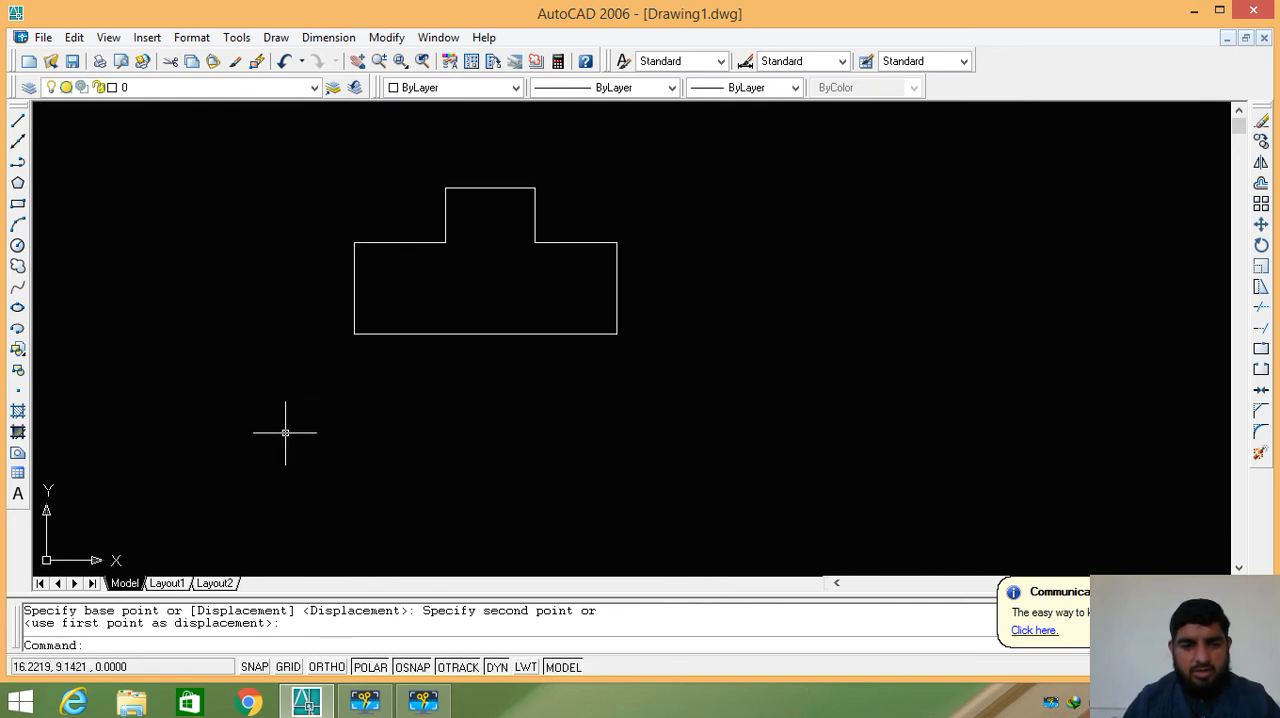
- Move the whole outline from its lower-right corner about 11.3 units straight down
text(m)
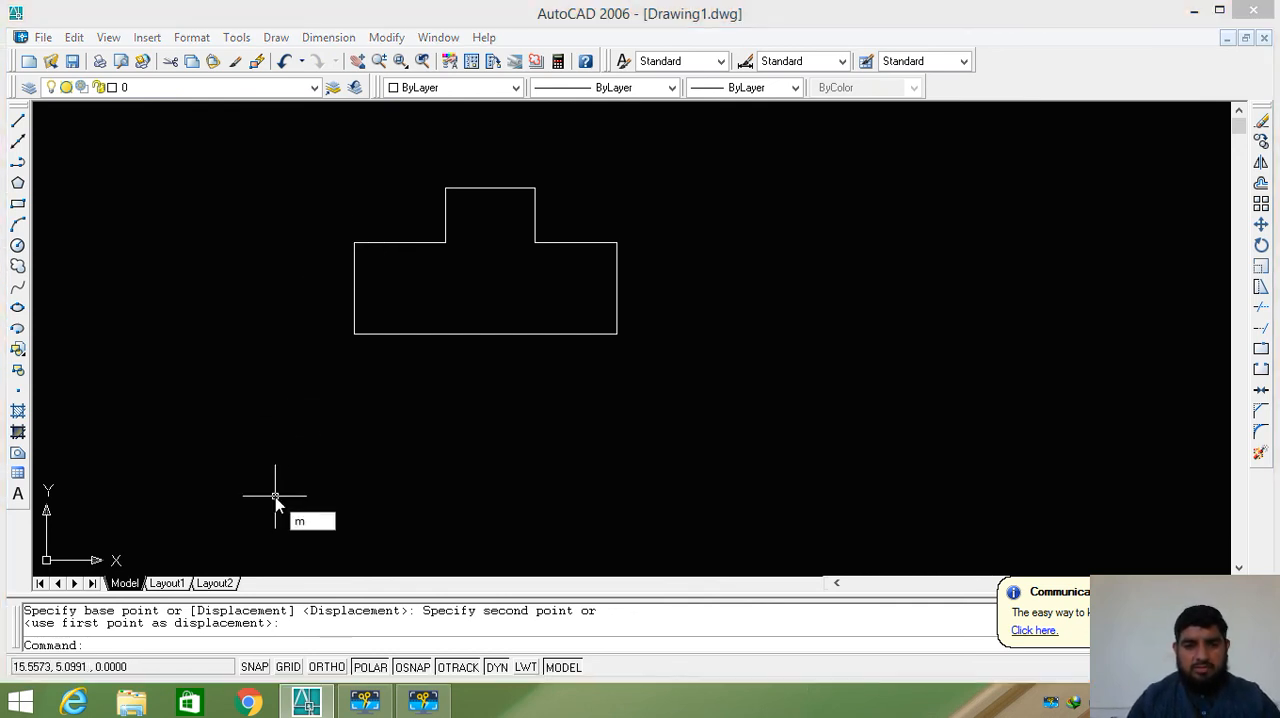
key(Return)
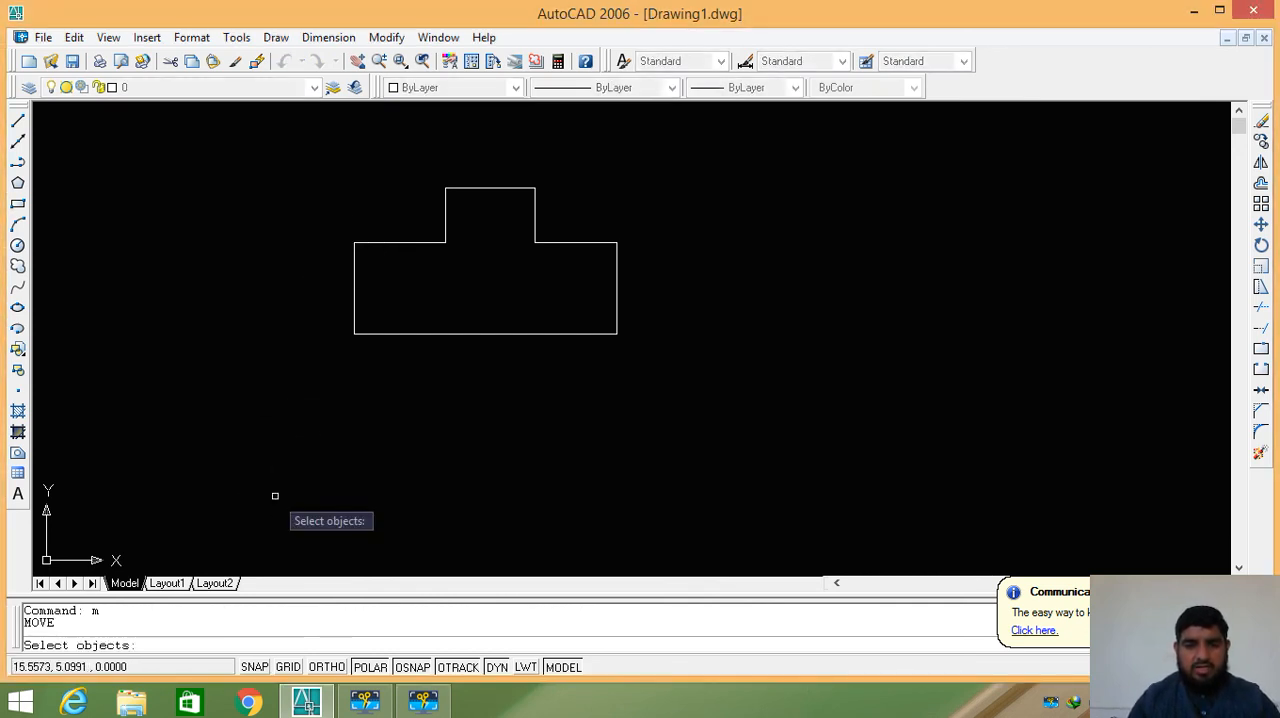
click(740, 129)
click(308, 357)
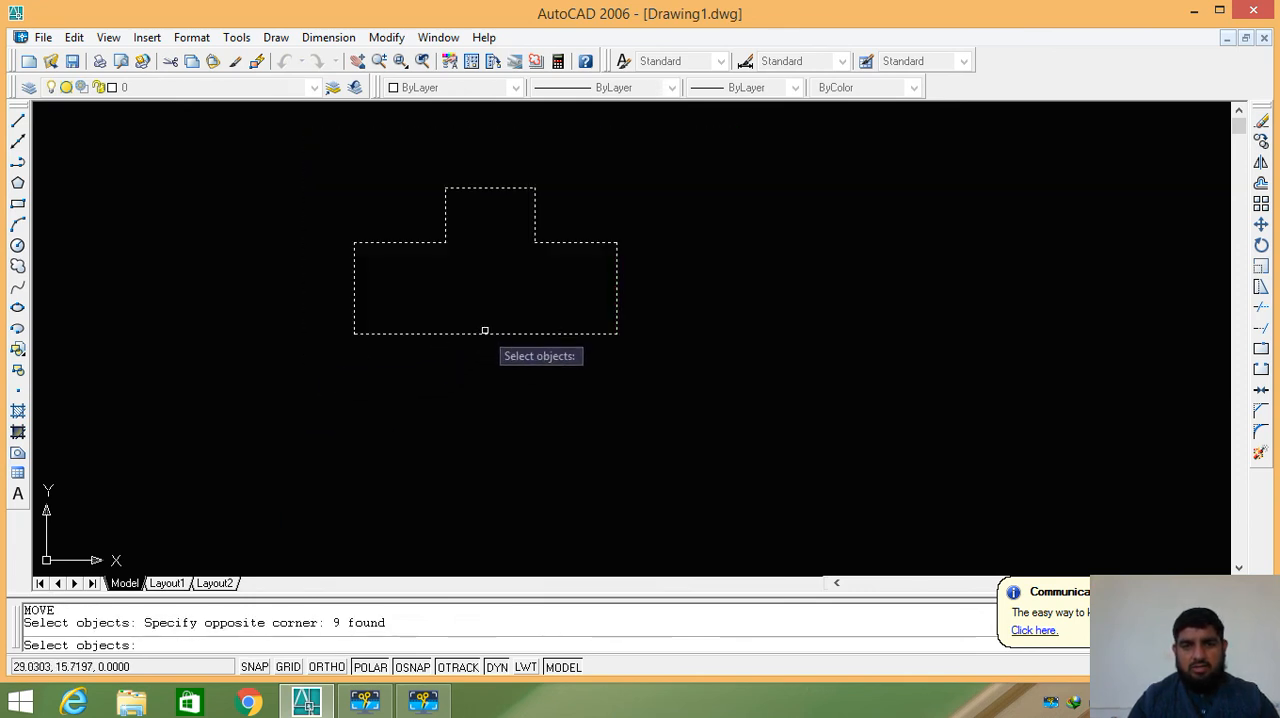
key(Return)
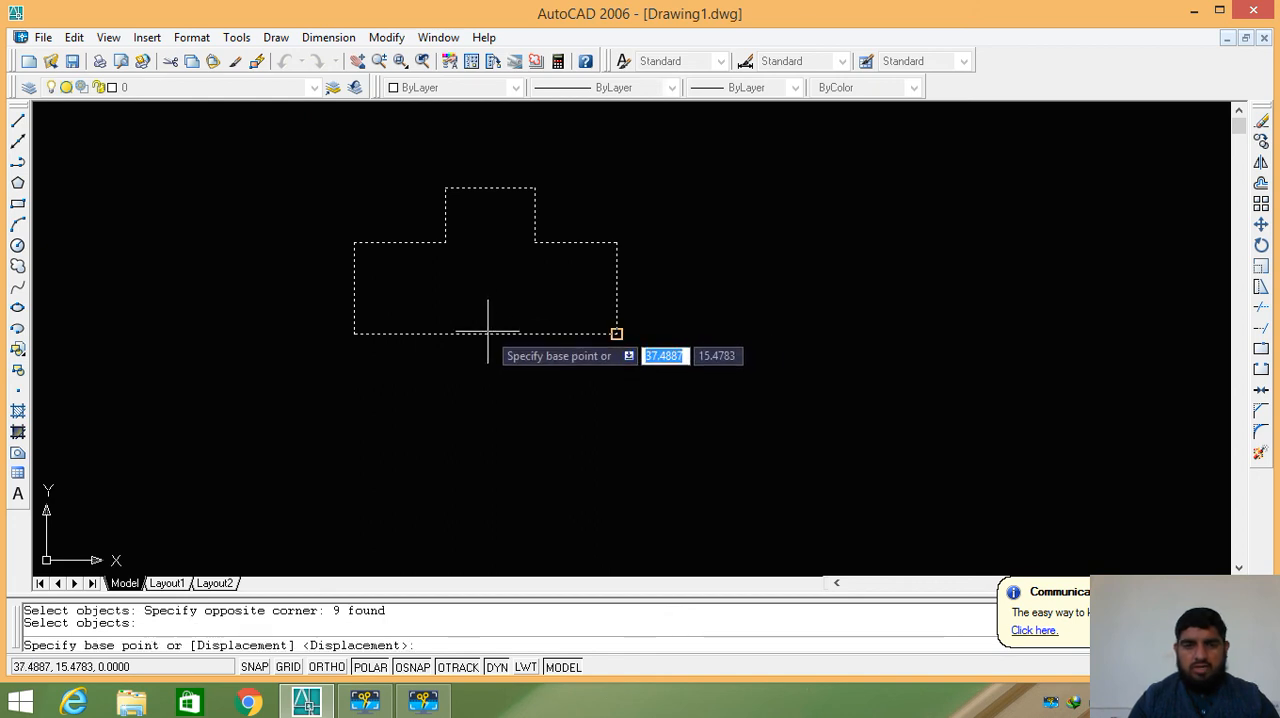
click(488, 331)
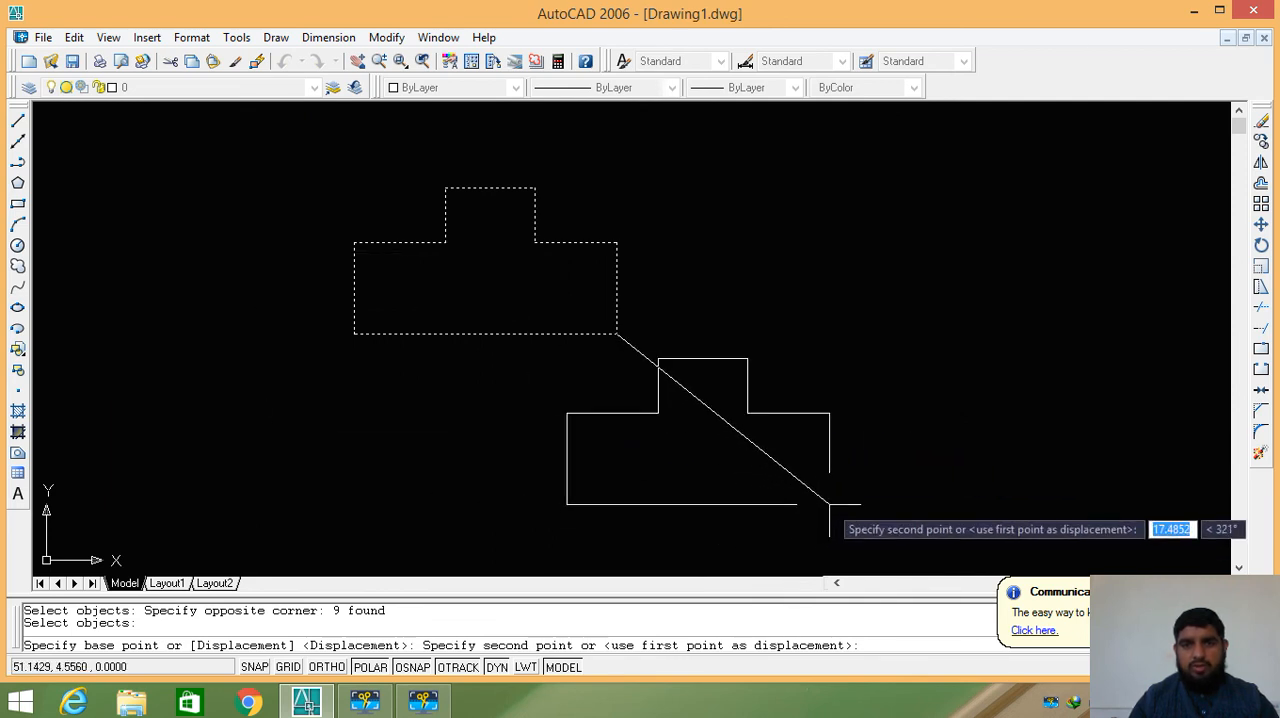
click(617, 511)
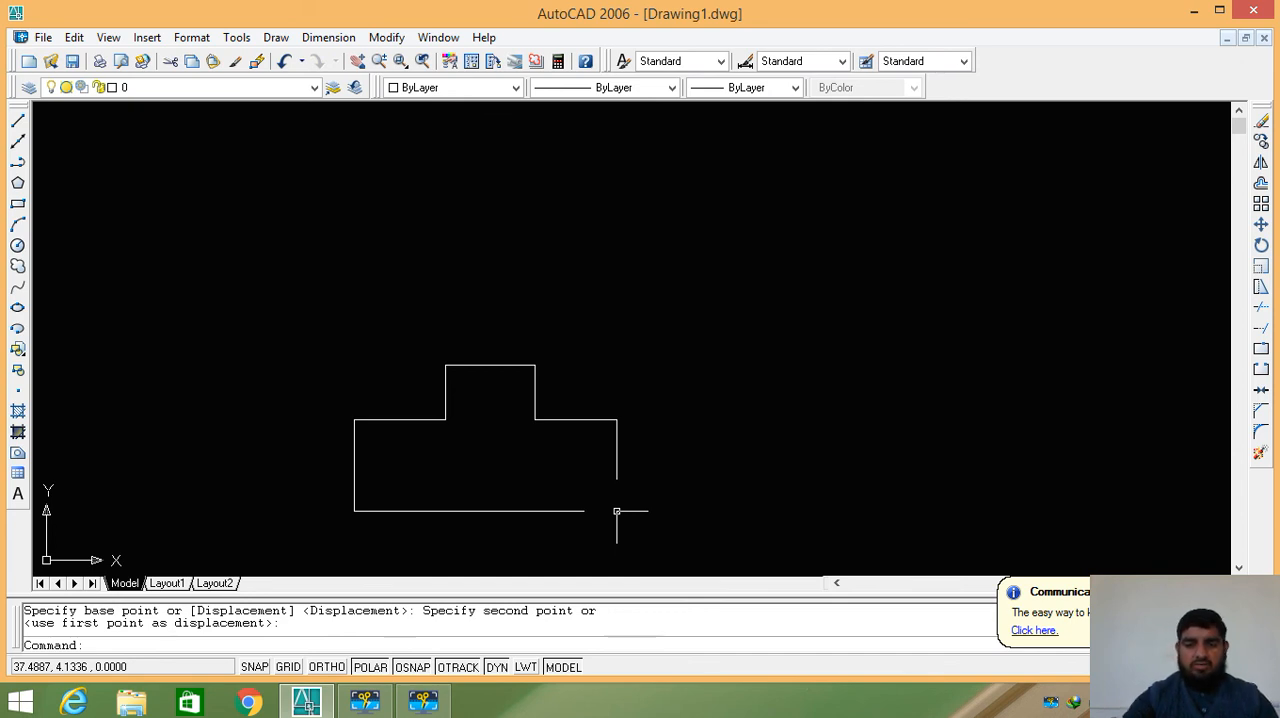
- Turn off polar tracking
key(F10)
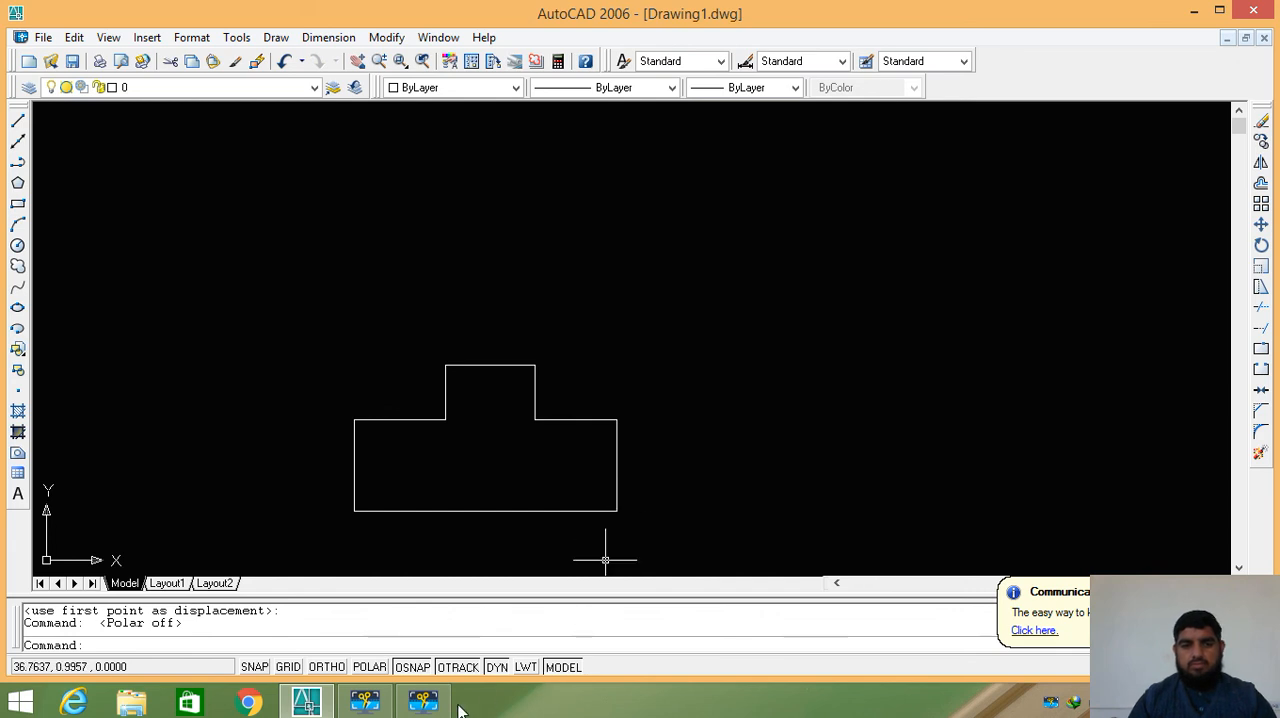
click(423, 701)
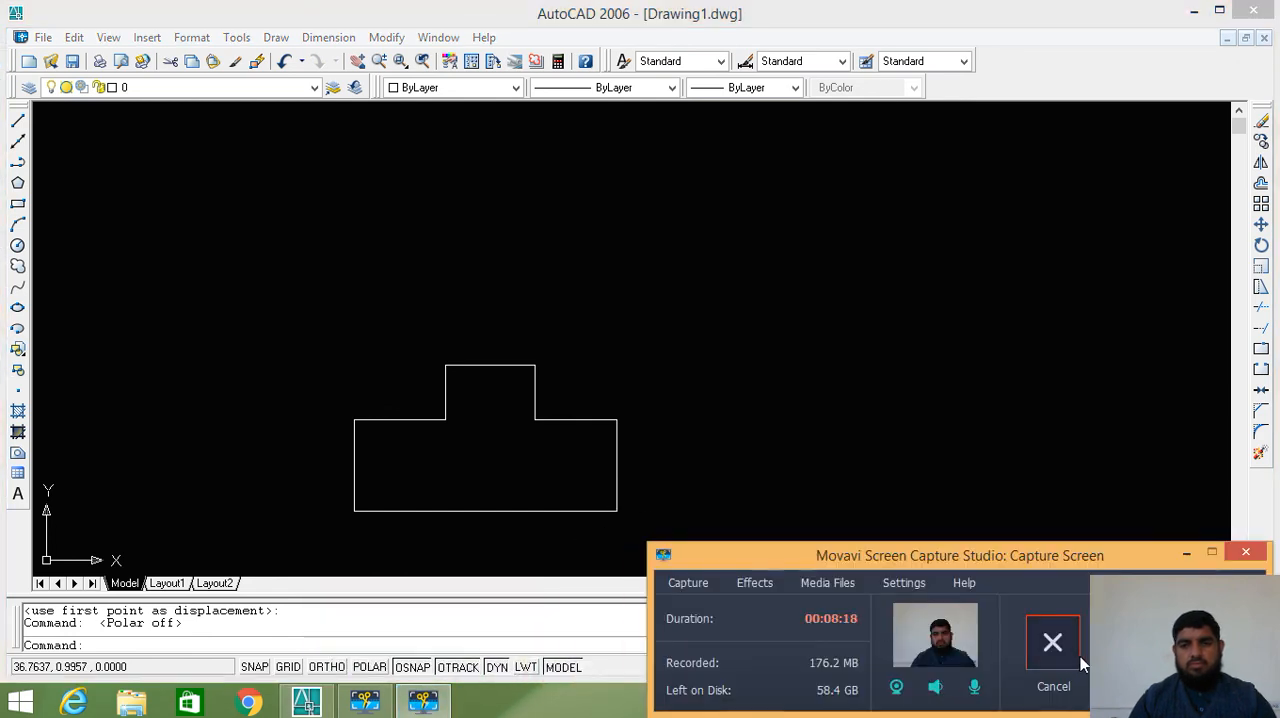